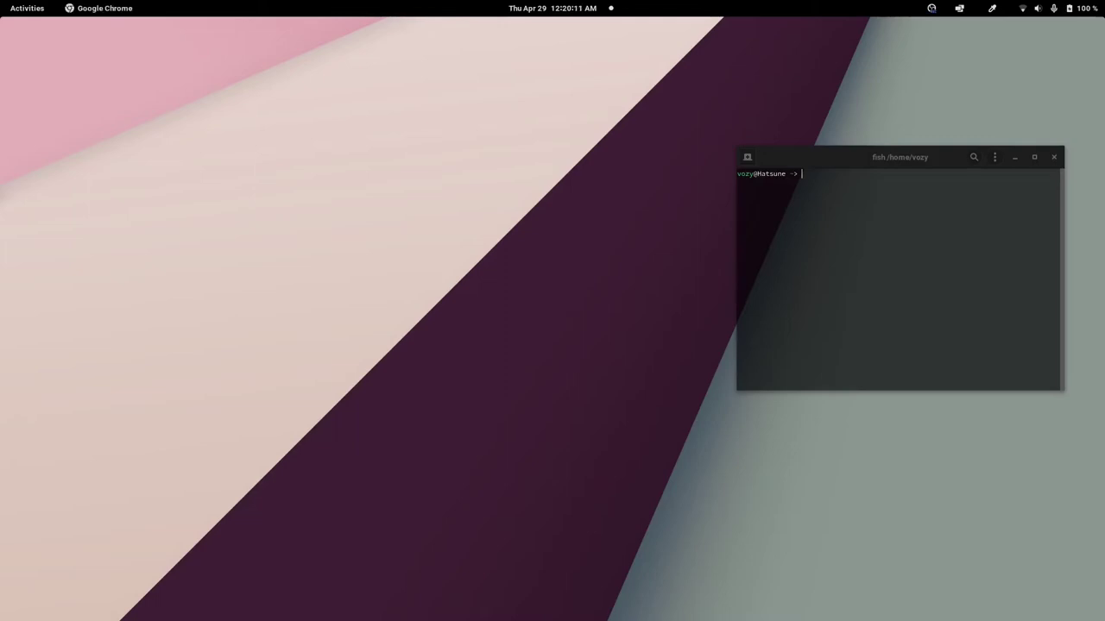
- Move the Chrome pop-os/shell window to the upper left and select its repository URL
left_click_drag(759, 444, 441, 79)
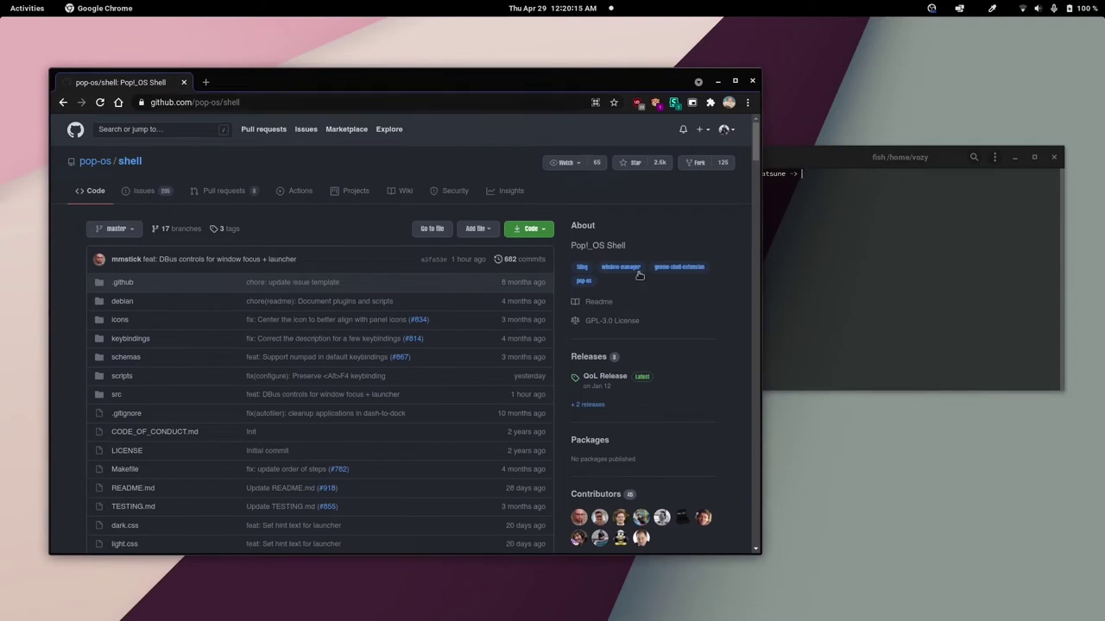
left_click_drag(716, 82, 678, 68)
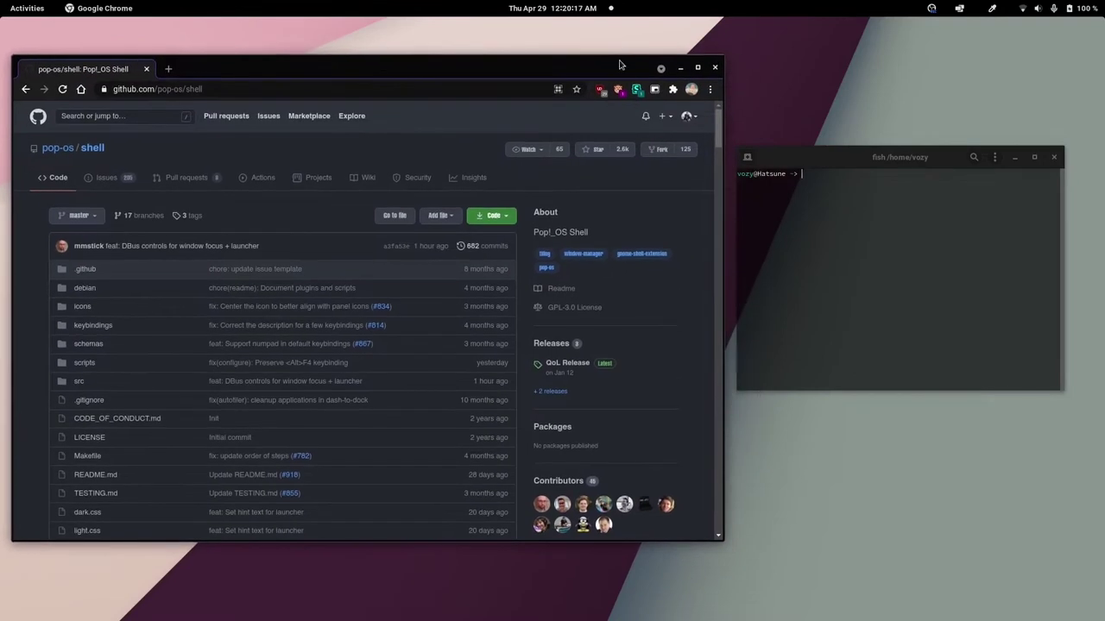
left_click(966, 272)
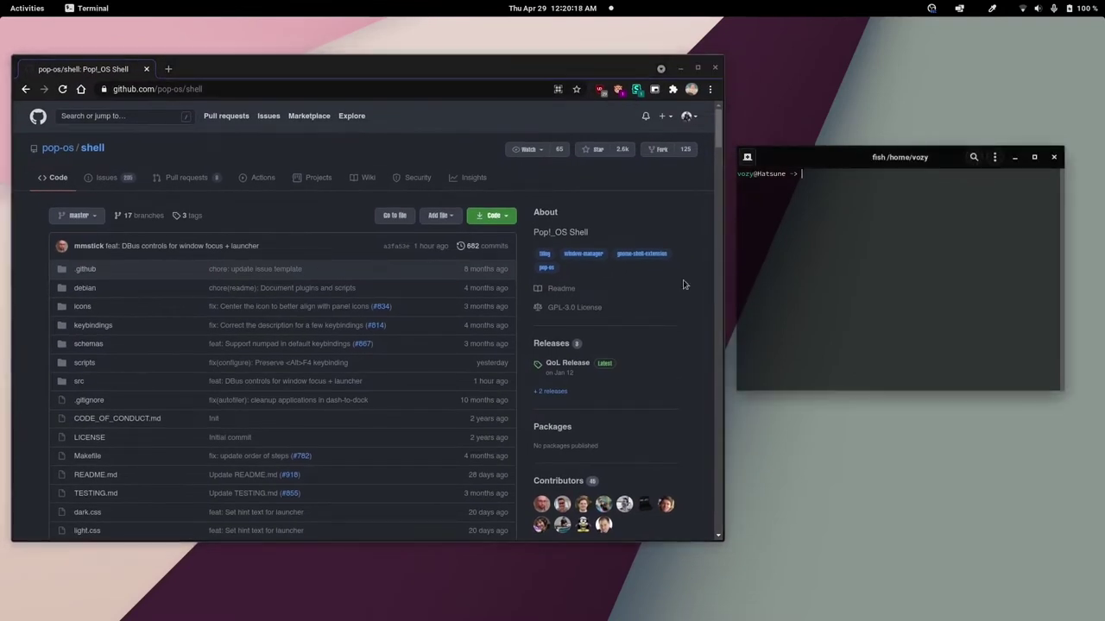
left_click(237, 89)
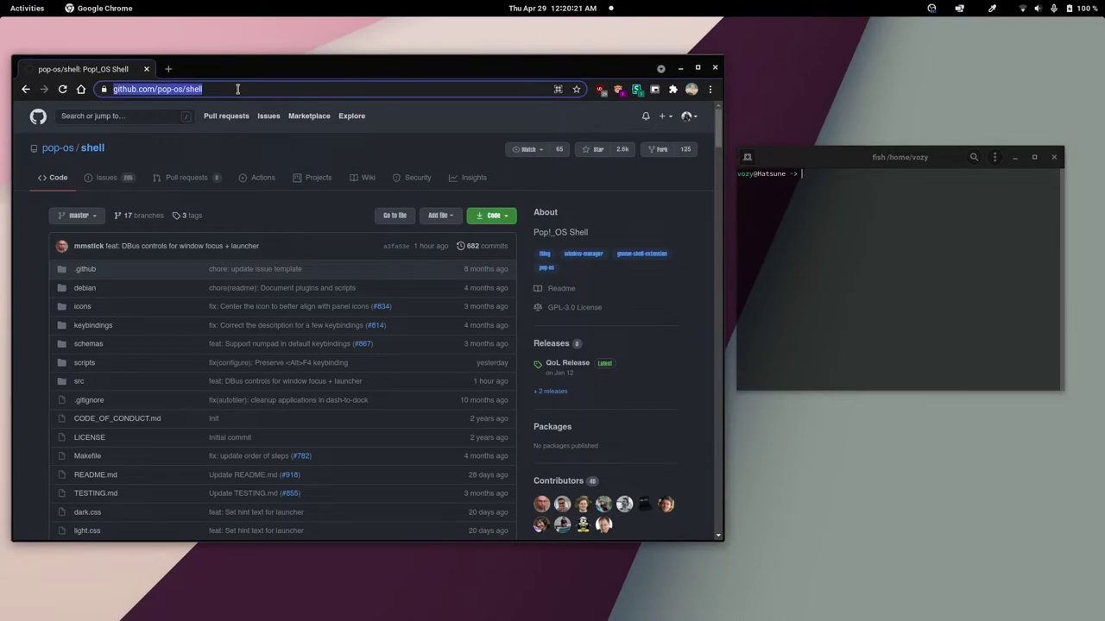
left_click(801, 272)
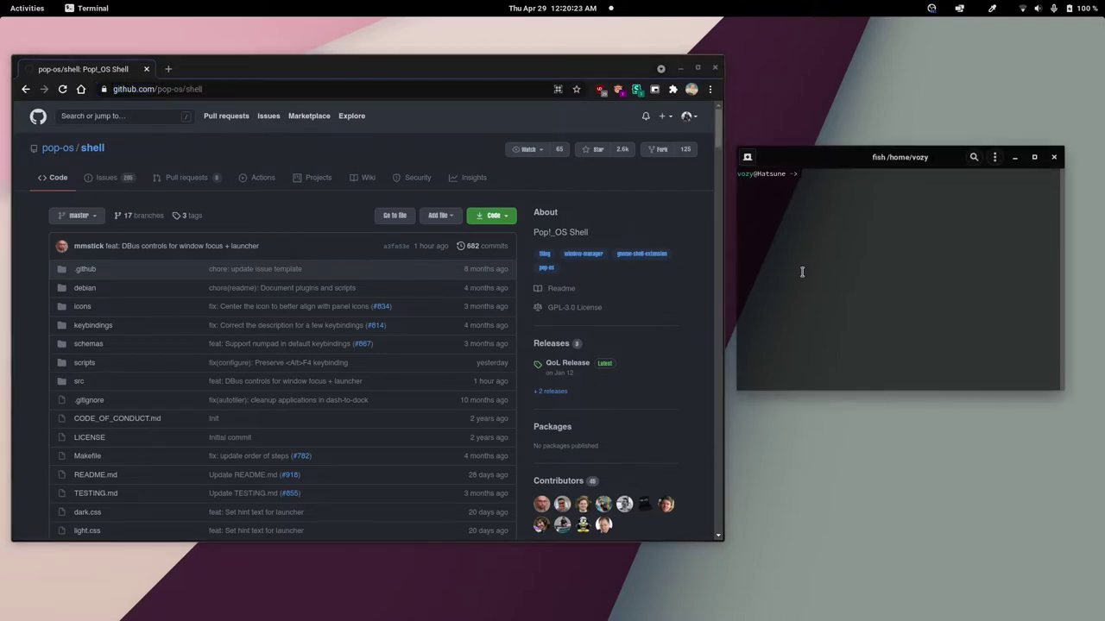
type("git clone")
key("Right")
key("Return")
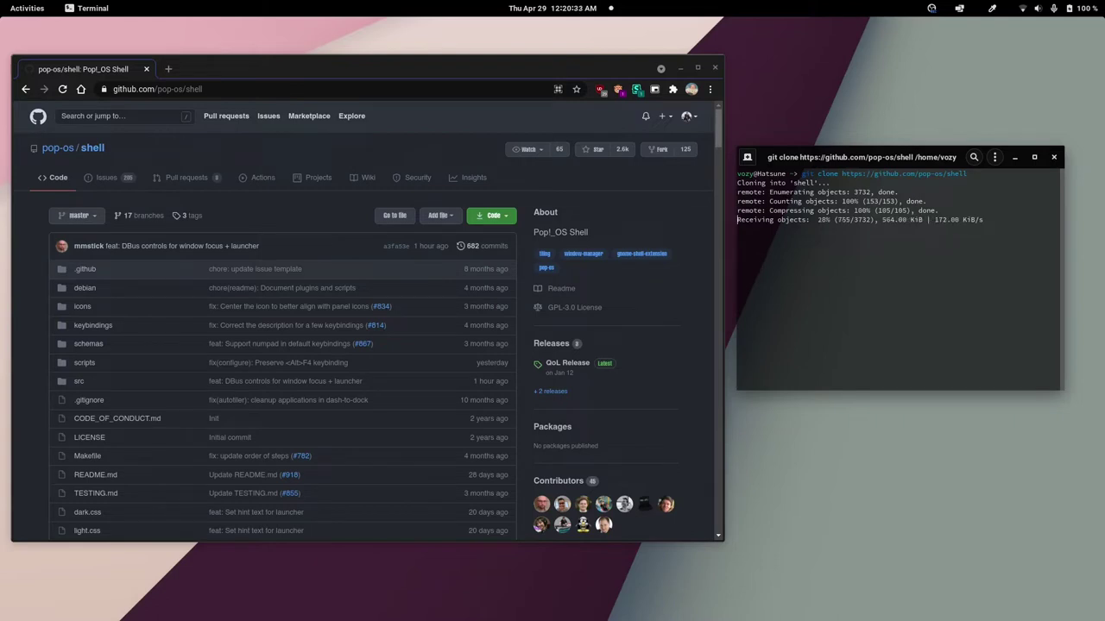
key("super+f")
left_click_drag(481, 423, 368, 40)
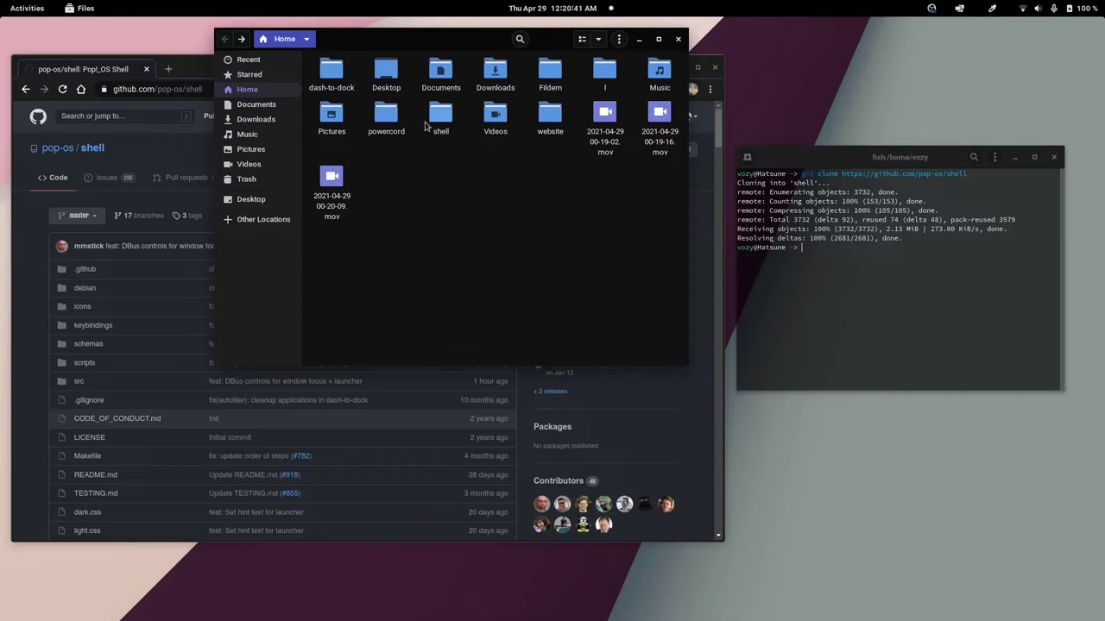
- Enter the shell folder, then build and install Pop Shell with make and make install
left_click(876, 290)
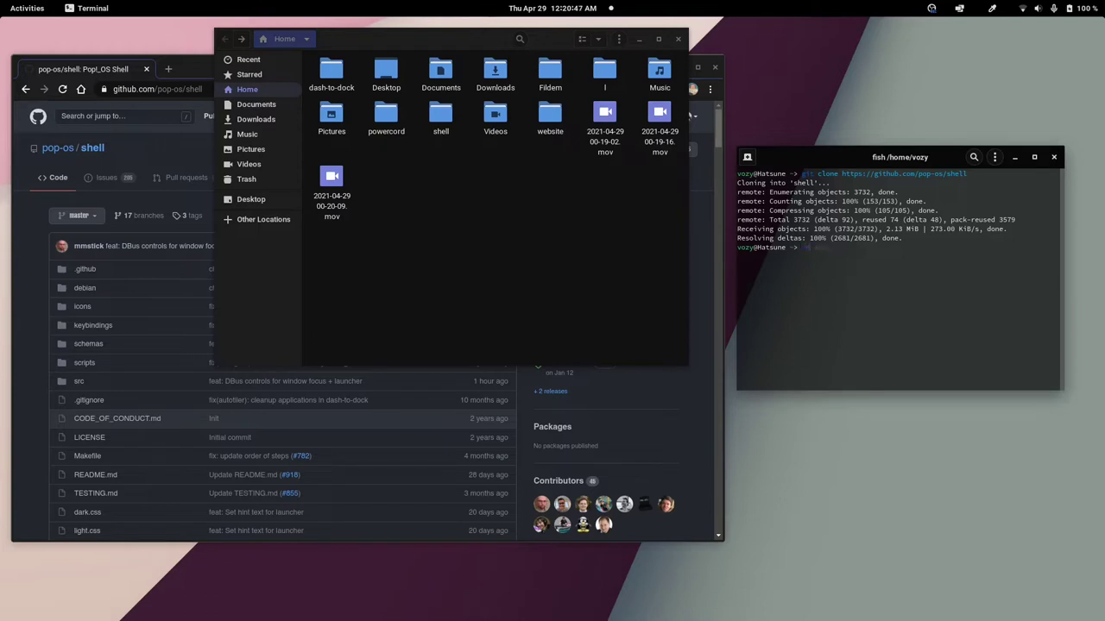
type("cd shell")
key("Return")
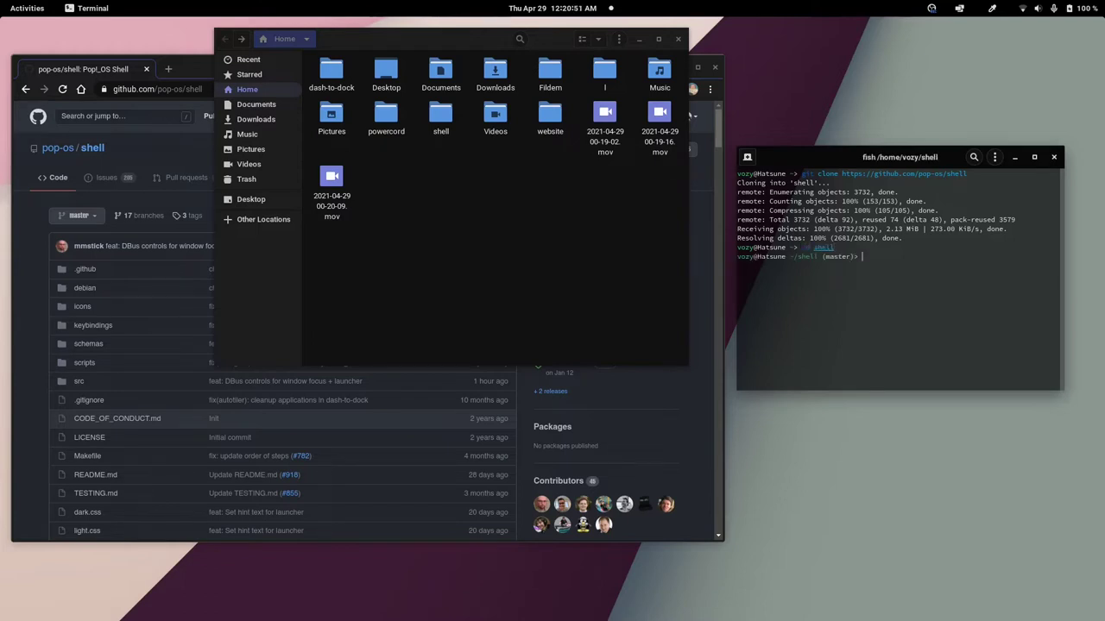
type("make")
key("Return")
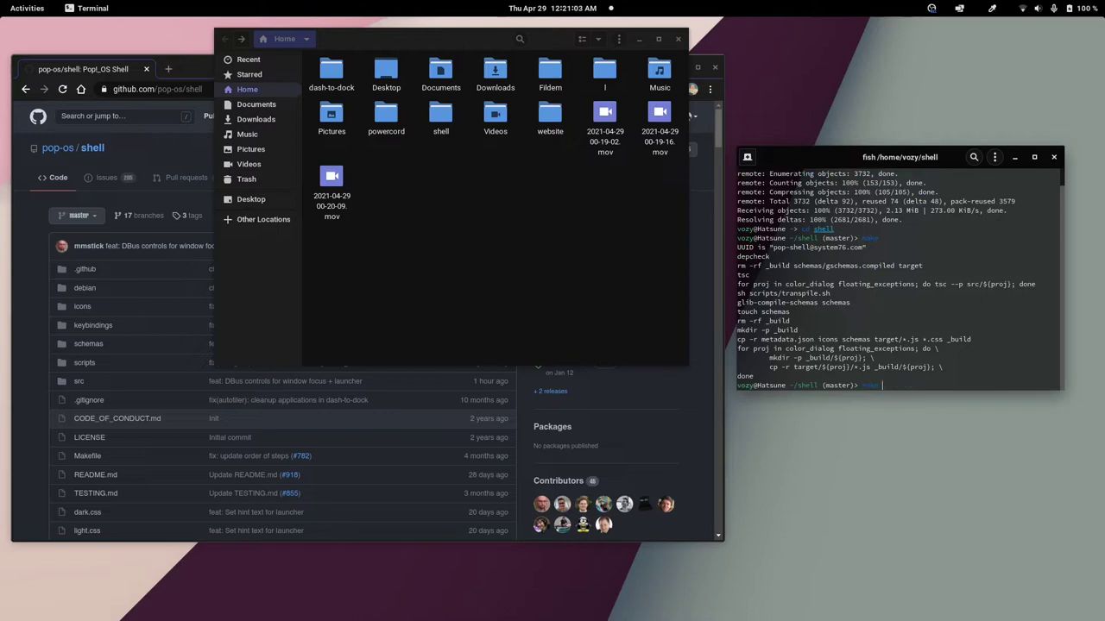
key("Return")
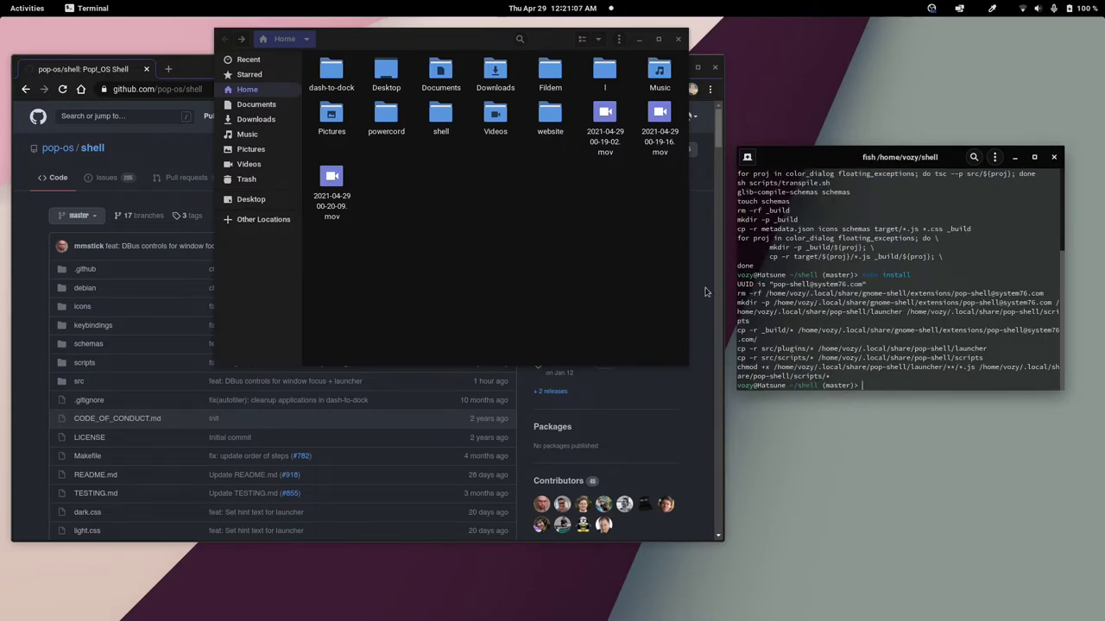
- Restart GNOME Shell from the Alt+F2 prompt to load Pop Shell, then open the overview search
key("super")
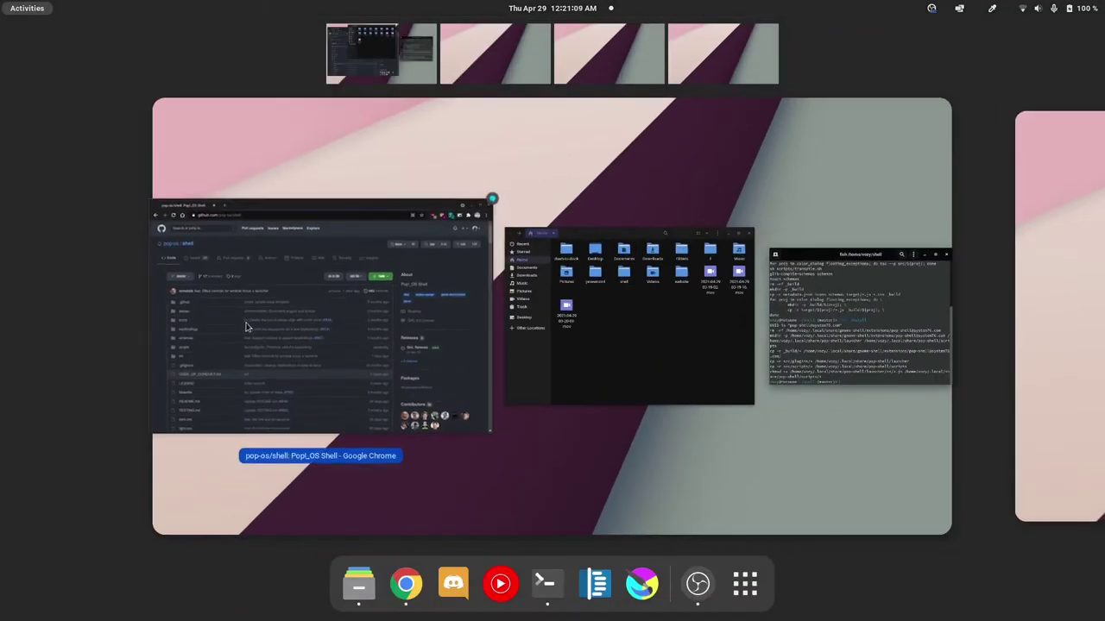
key("super")
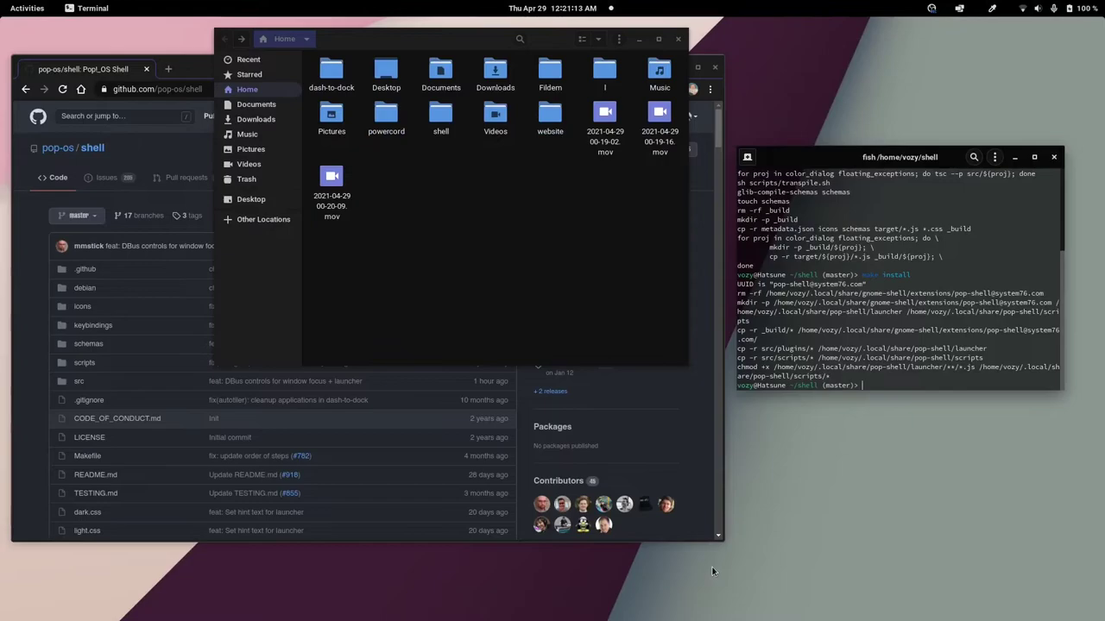
key("alt+F2")
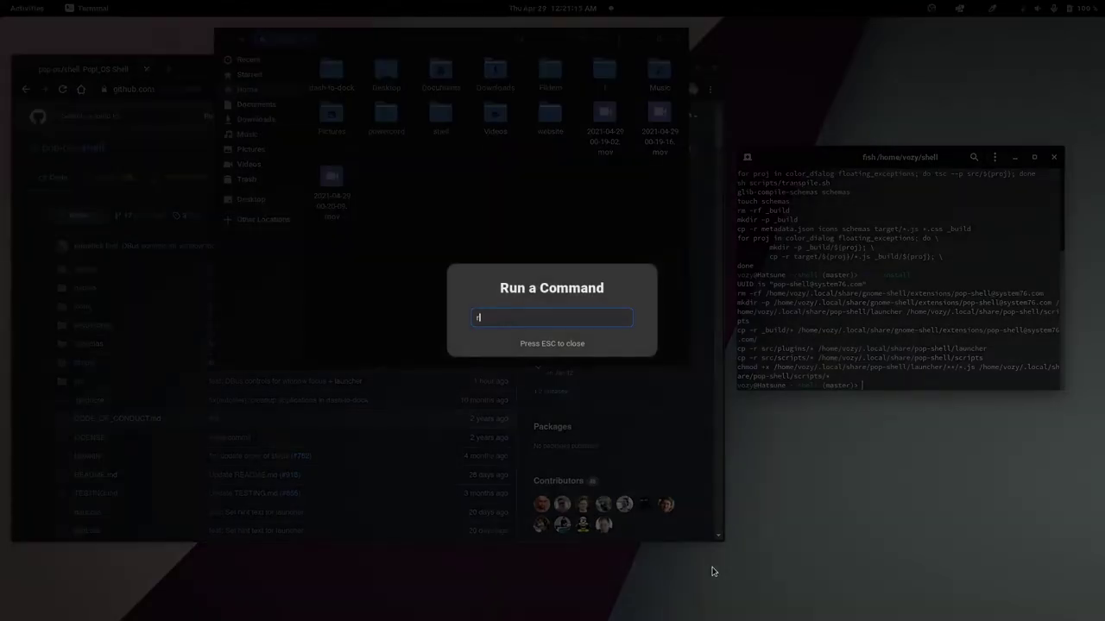
key("Return")
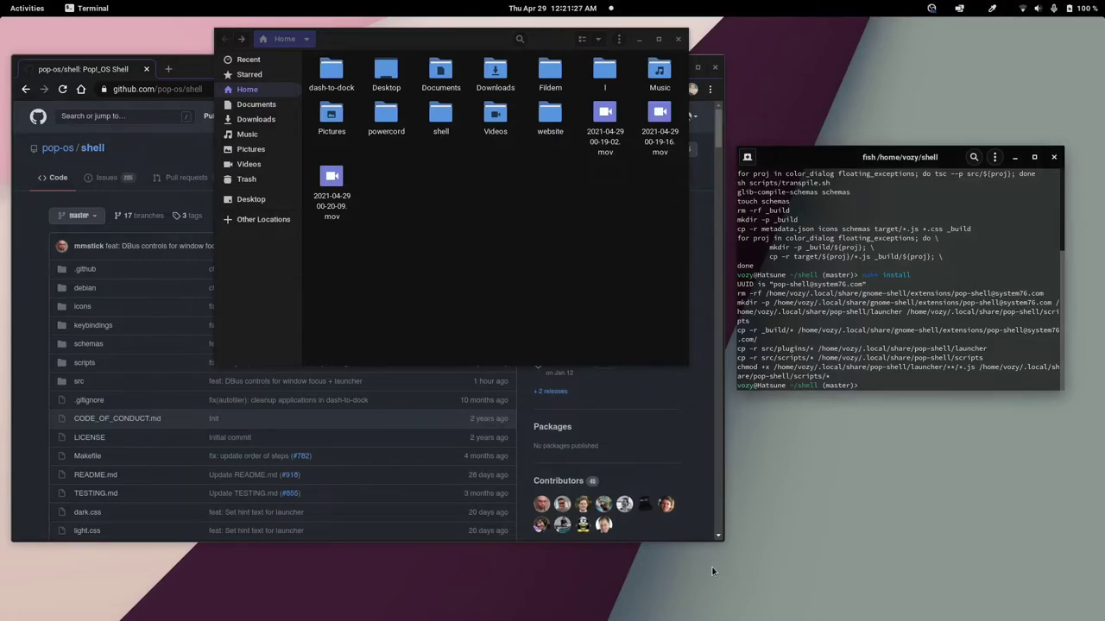
key("super")
- Launch Extensions, find Pop Shell with 'pop', toggle it off and back on, and quit
type("exte")
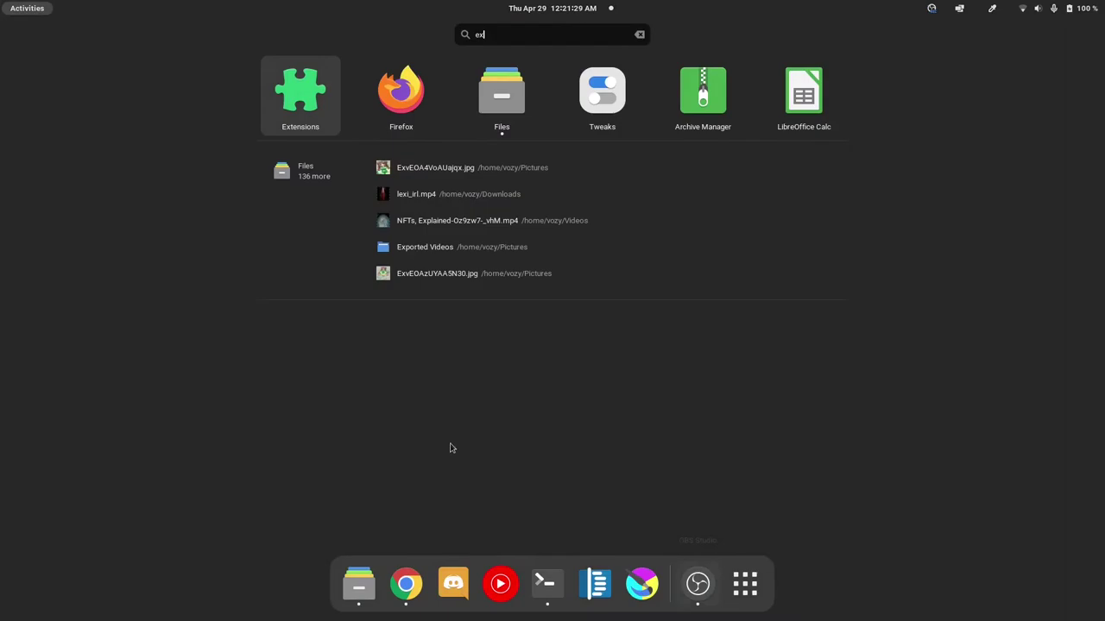
type("n")
key("Return")
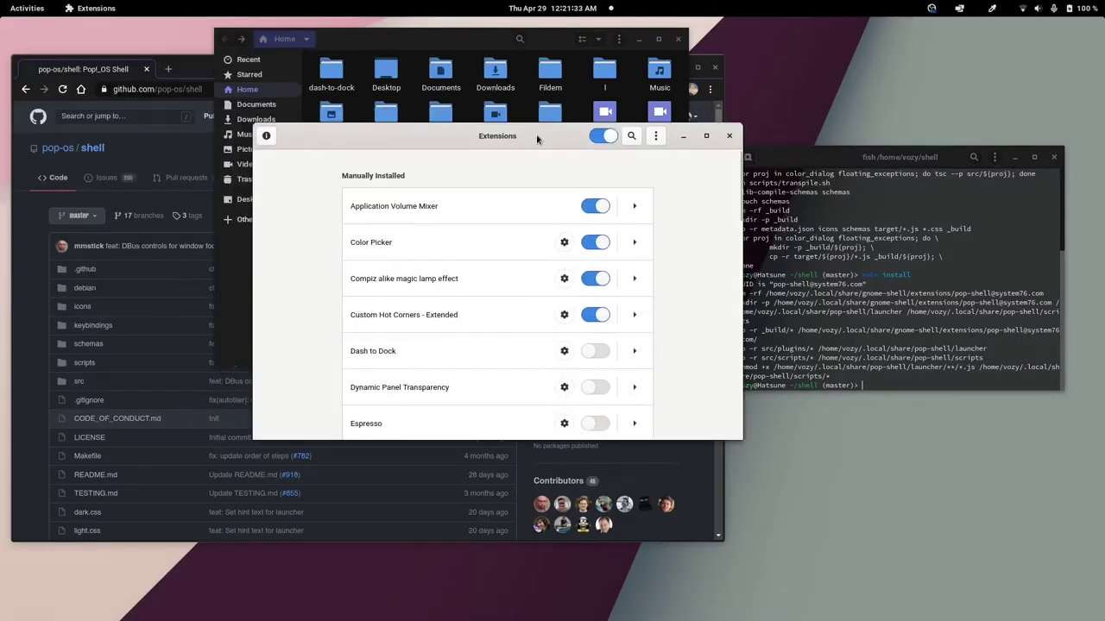
type("pop")
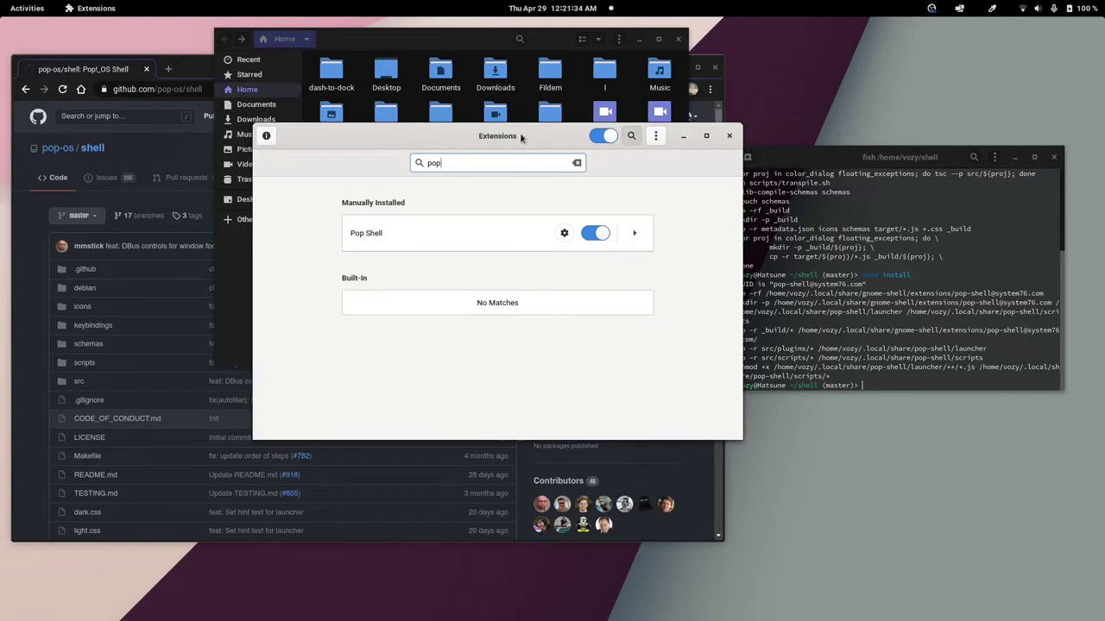
left_click(595, 233)
left_click(595, 233)
key("ctrl+q")
- Enable Tile Windows and move Chrome into the top-left tile using Super+Enter adjustment mode
left_click(932, 9)
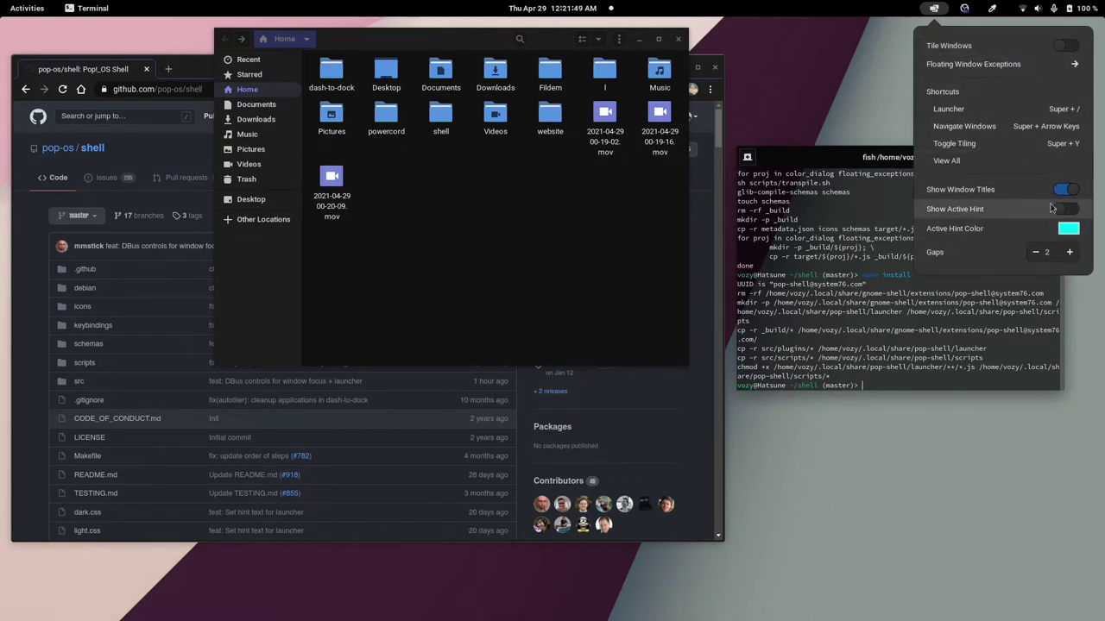
left_click(1019, 46)
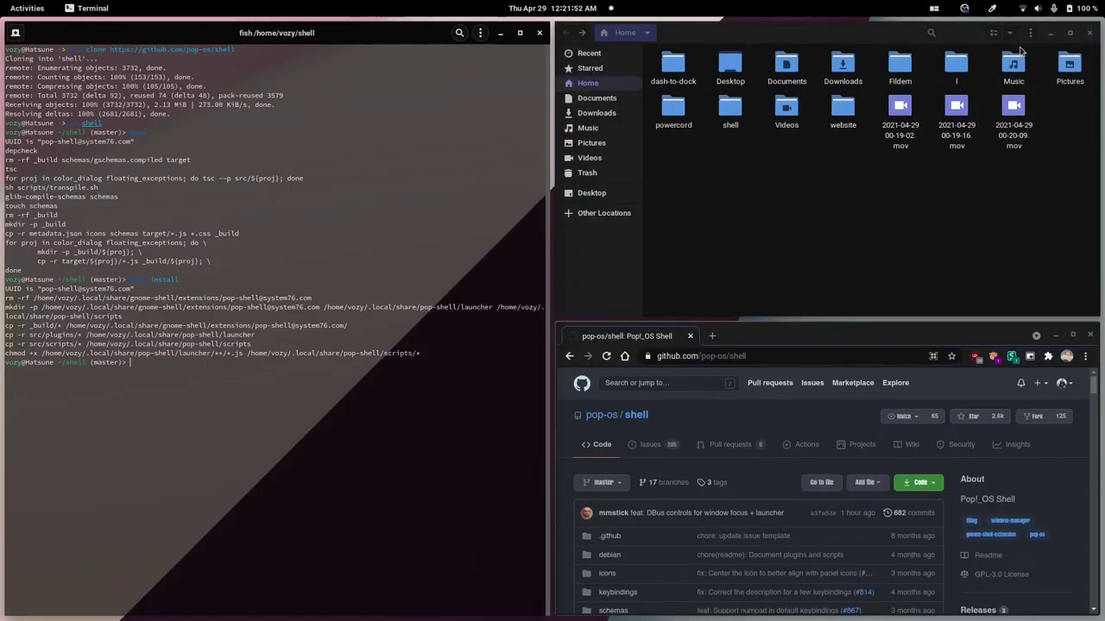
left_click(760, 334)
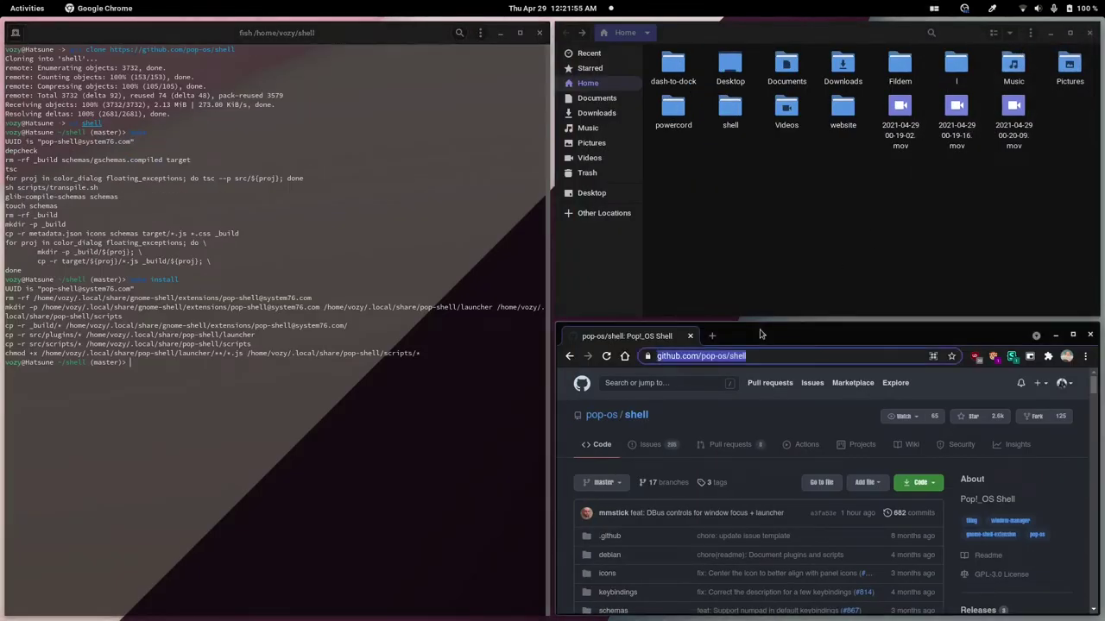
key("super+Return")
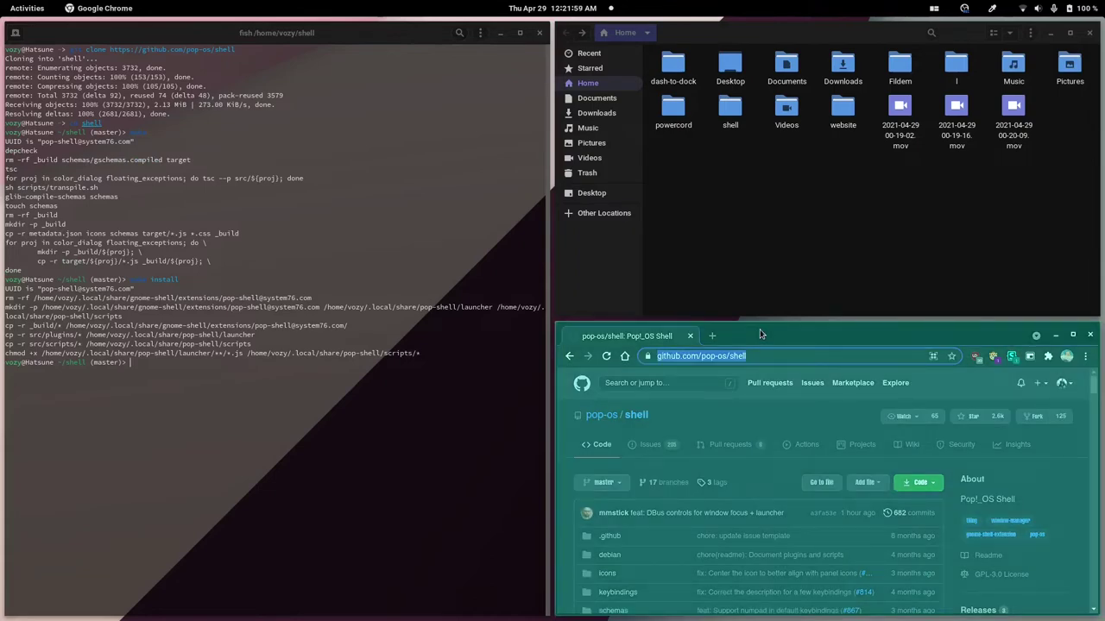
key("Left")
key("Up")
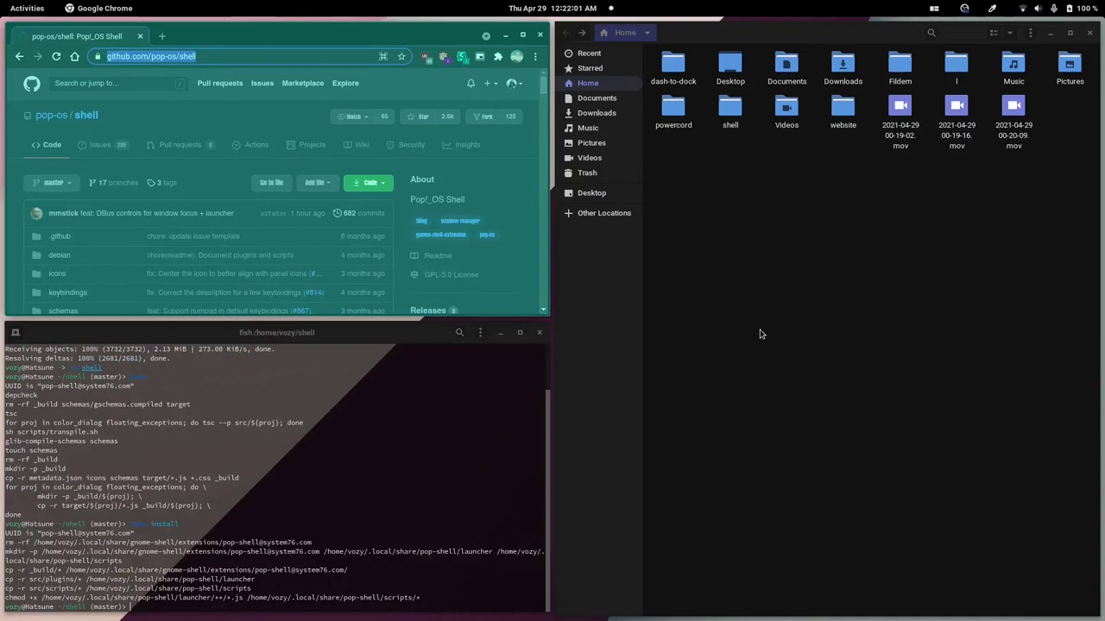
key("Return")
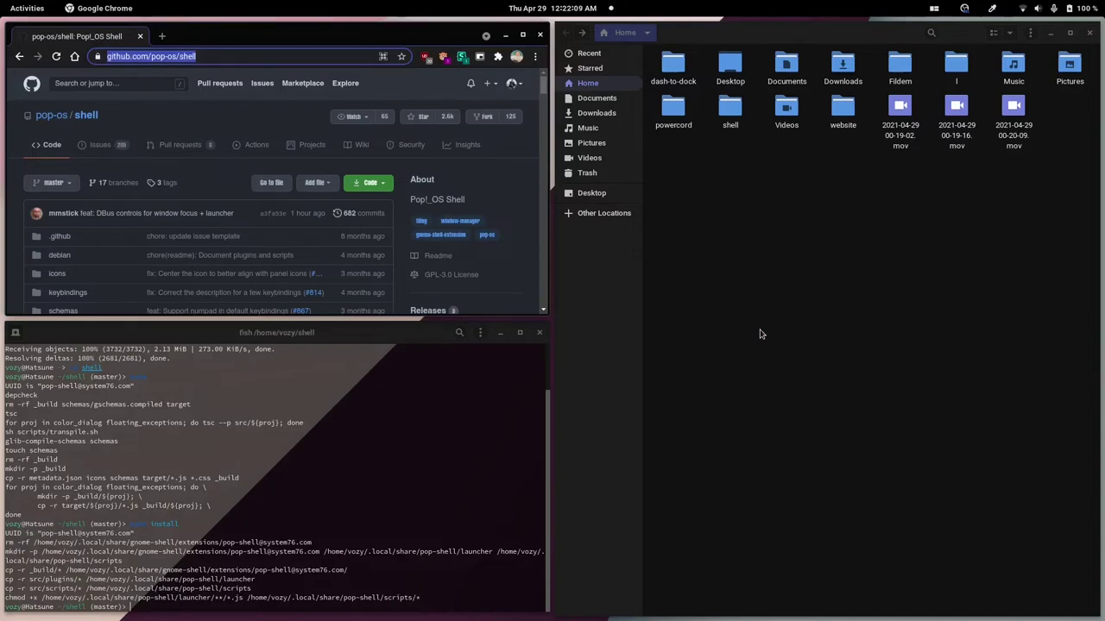
- Try the Super+/ launcher with 'reddit' and 'fil' searches, then reopen the Pop Shell menu
key("super+slash")
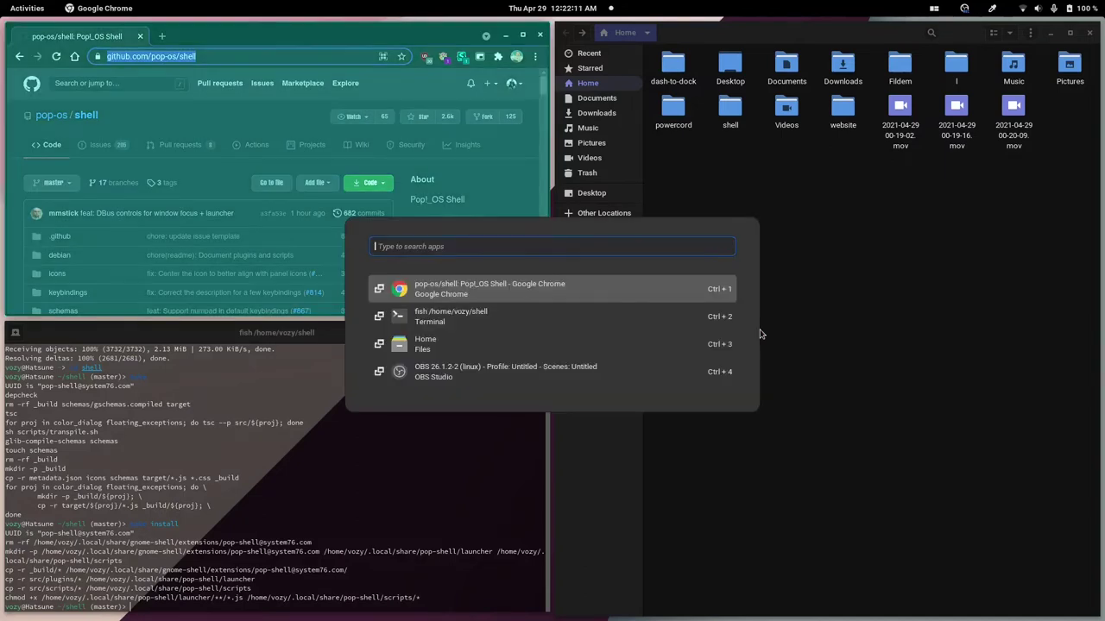
type("reddit")
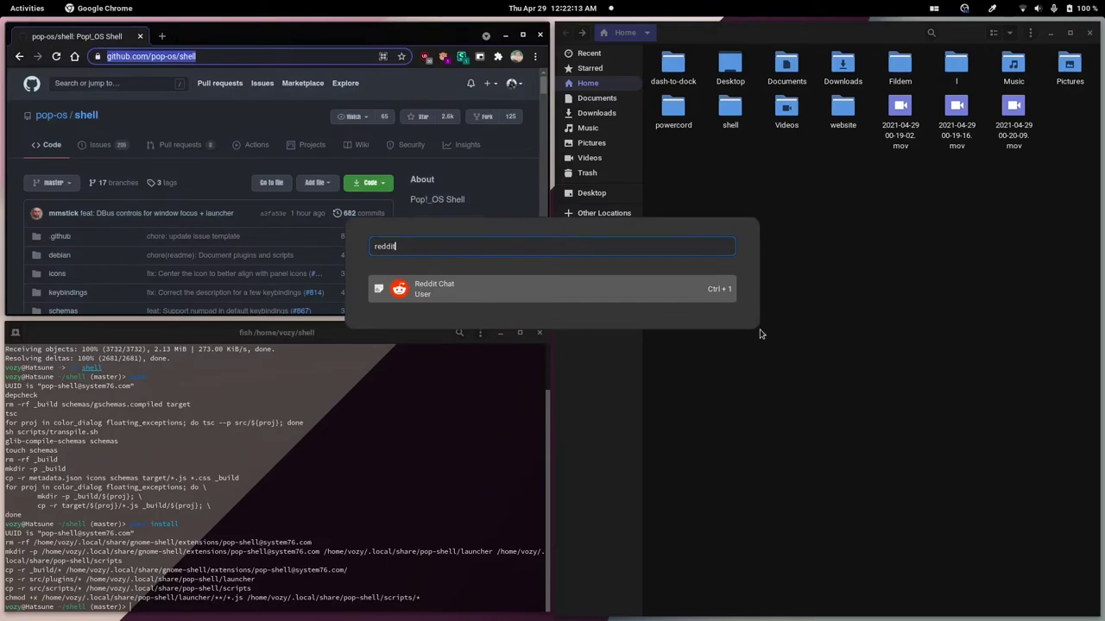
key("BackSpace")
key("BackSpace")
key("BackSpace")
key("BackSpace")
key("BackSpace")
key("BackSpace")
type("fil")
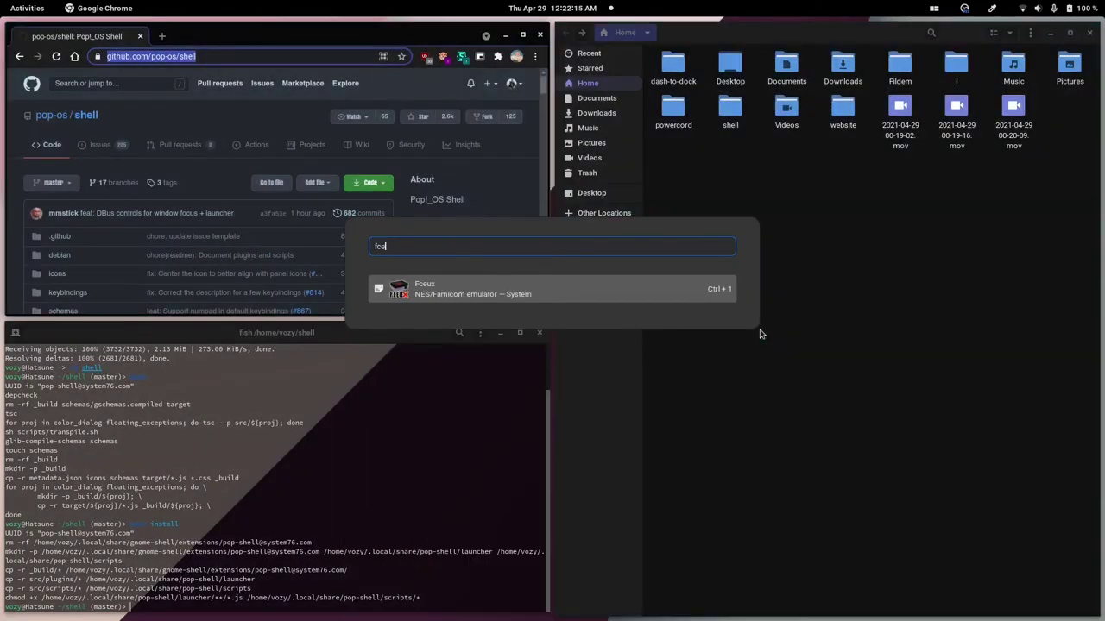
key("Return")
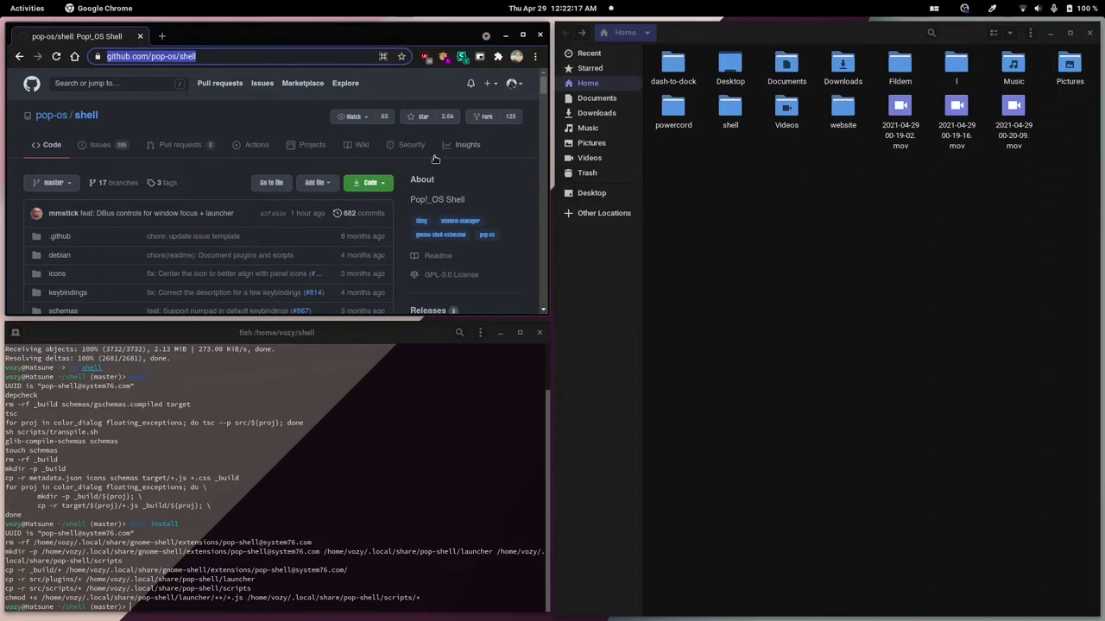
left_click(521, 184)
left_click(934, 8)
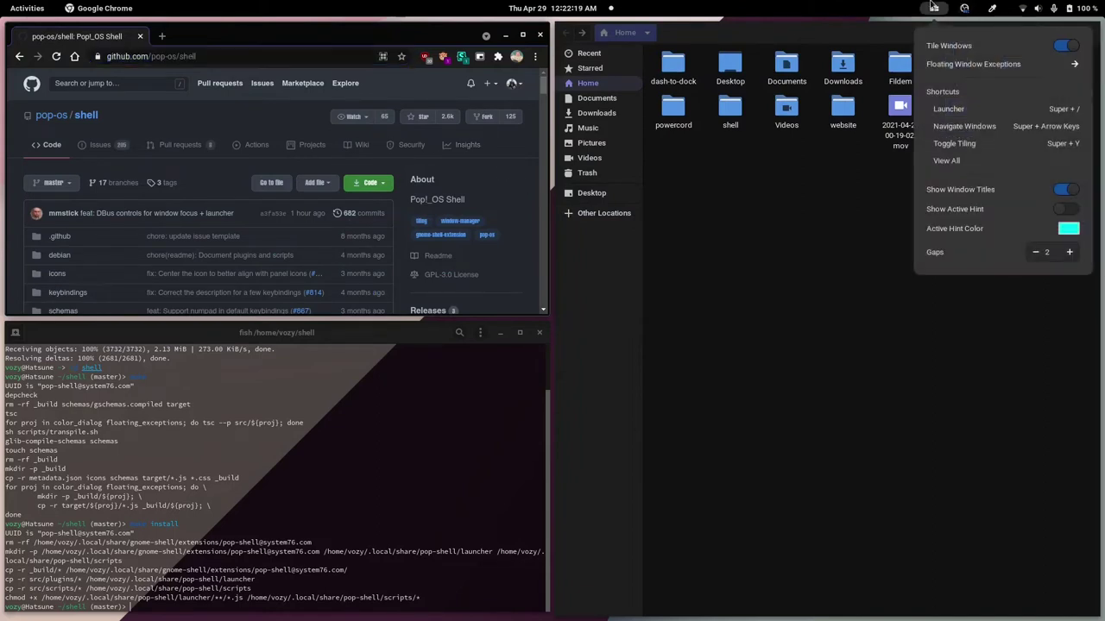
- Toggle Chrome's system title bar and borders on, off, and back on
left_click(1011, 196)
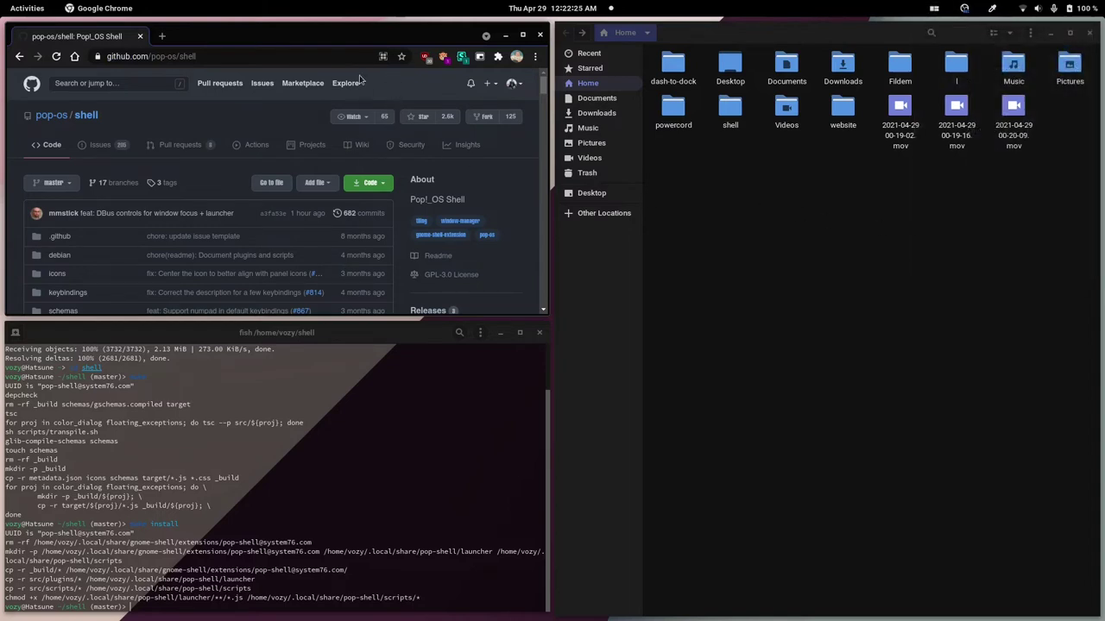
right_click(364, 35)
left_click(416, 166)
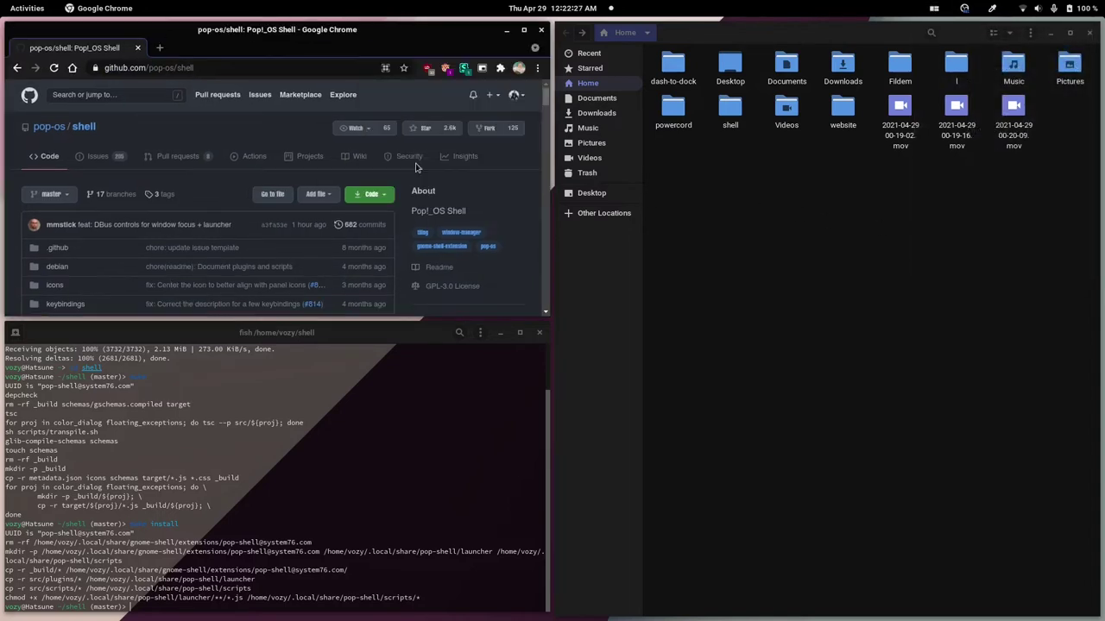
right_click(429, 45)
left_click(455, 176)
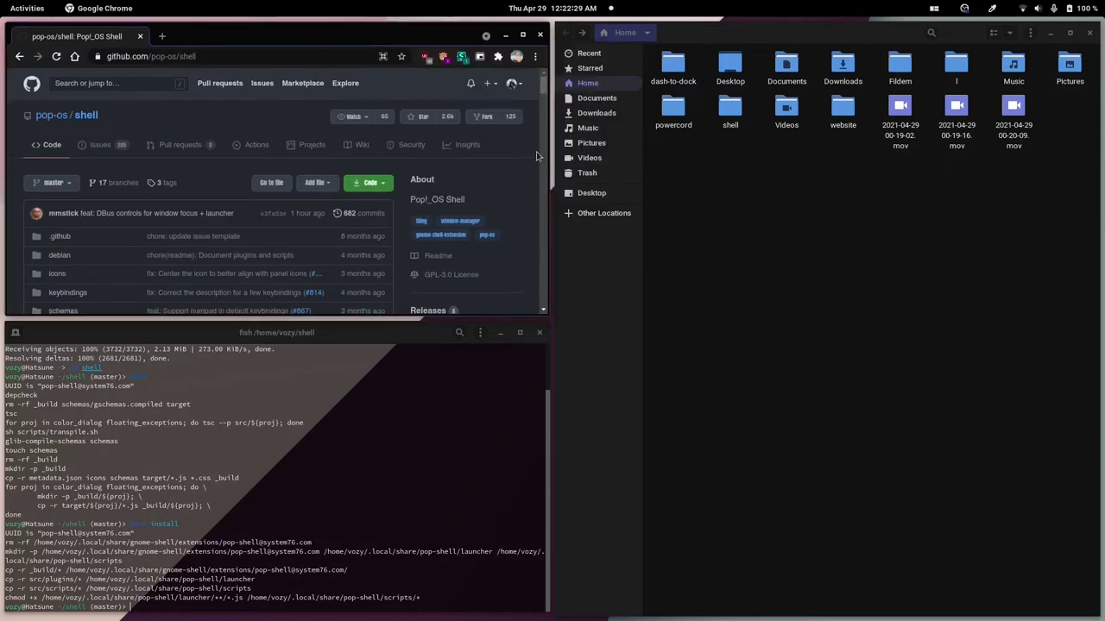
right_click(396, 39)
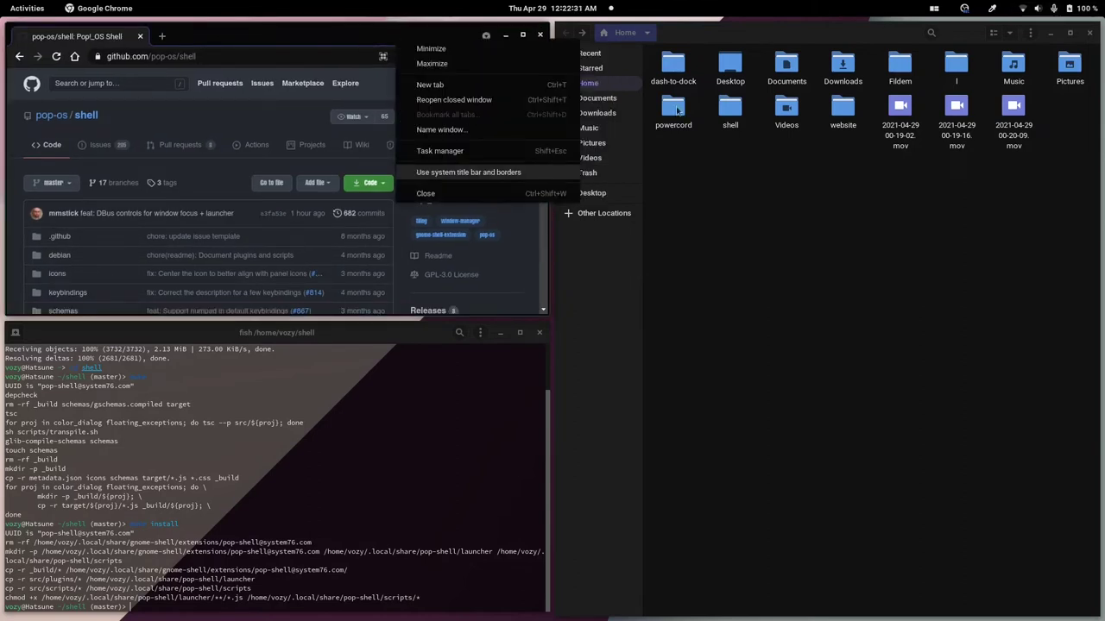
left_click(509, 172)
- Turn Pop Shell's Show Window Titles on and then back off
left_click(933, 7)
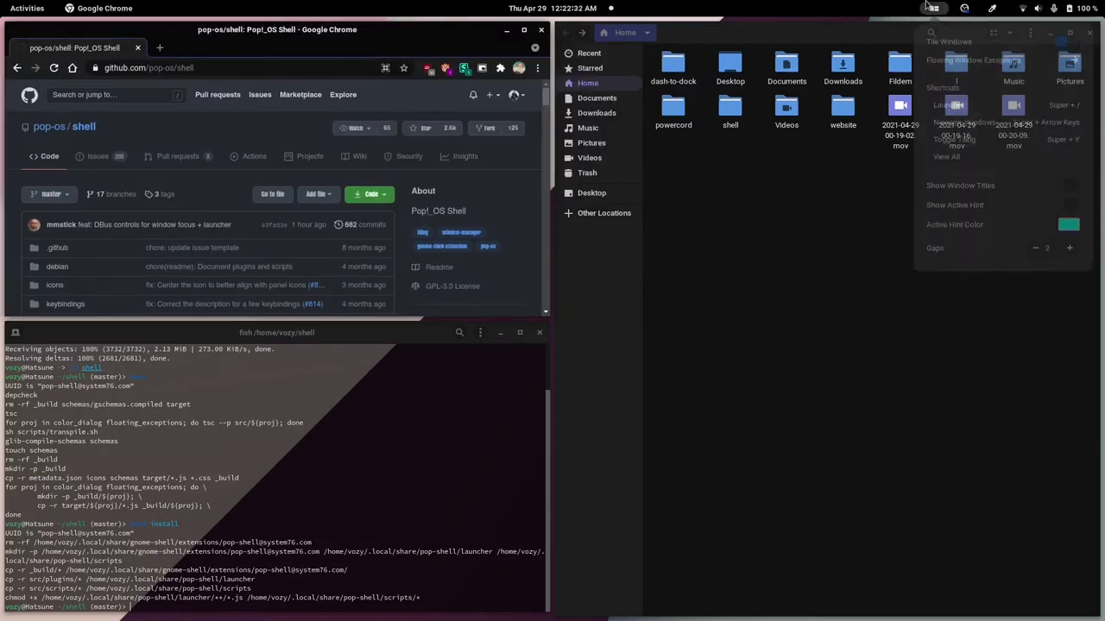
left_click(1005, 193)
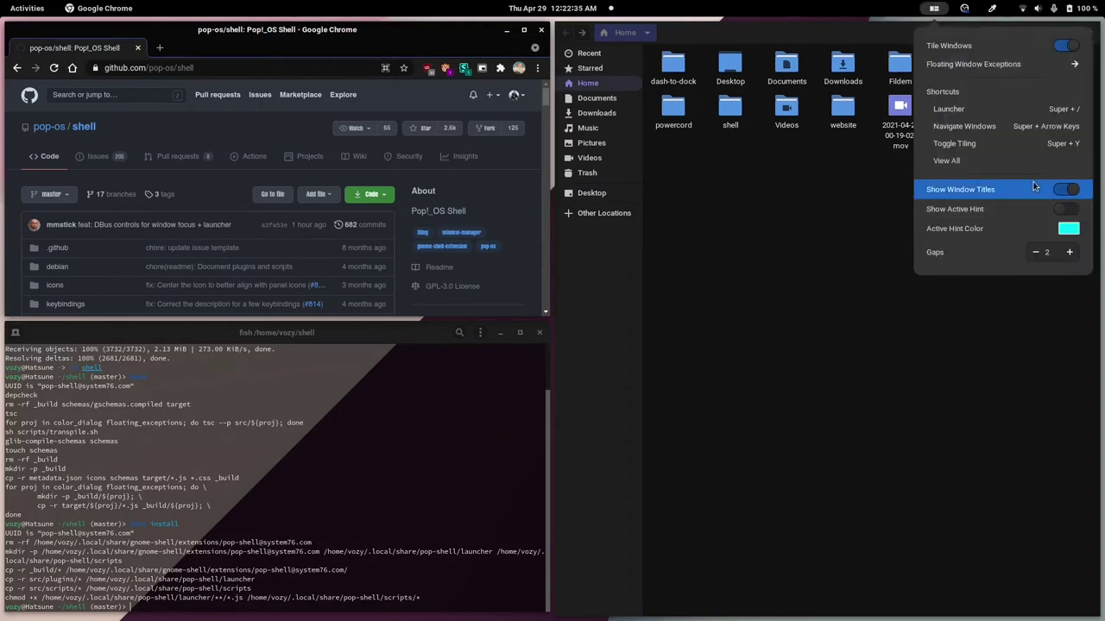
left_click(1009, 190)
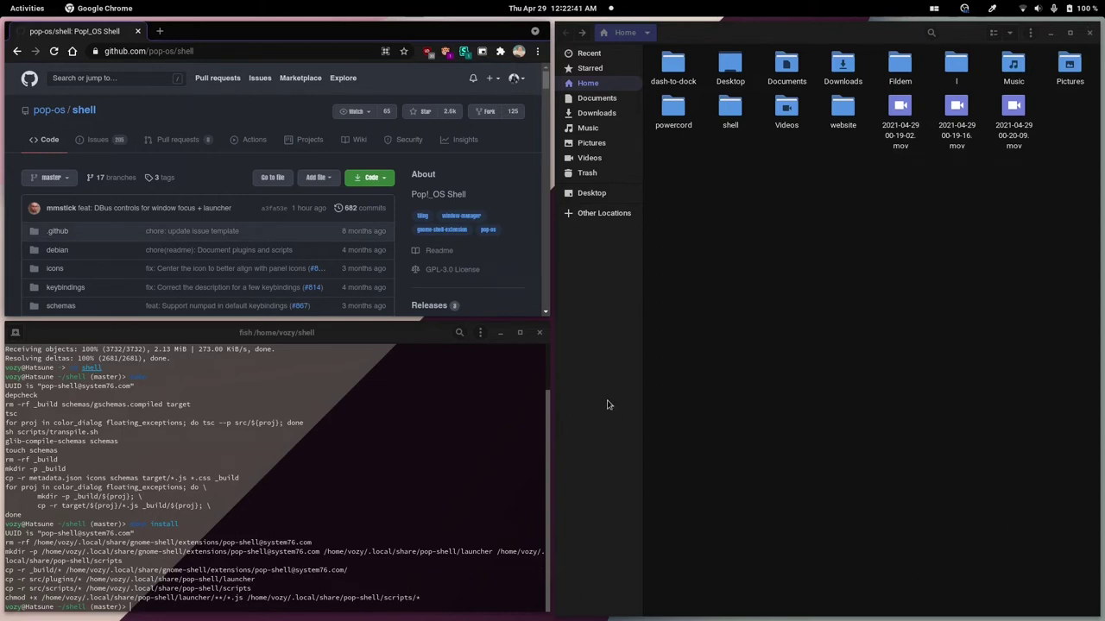
- Trial the active hint on Files, terminal and Chrome, switch it off, and open View All shortcuts
left_click(934, 8)
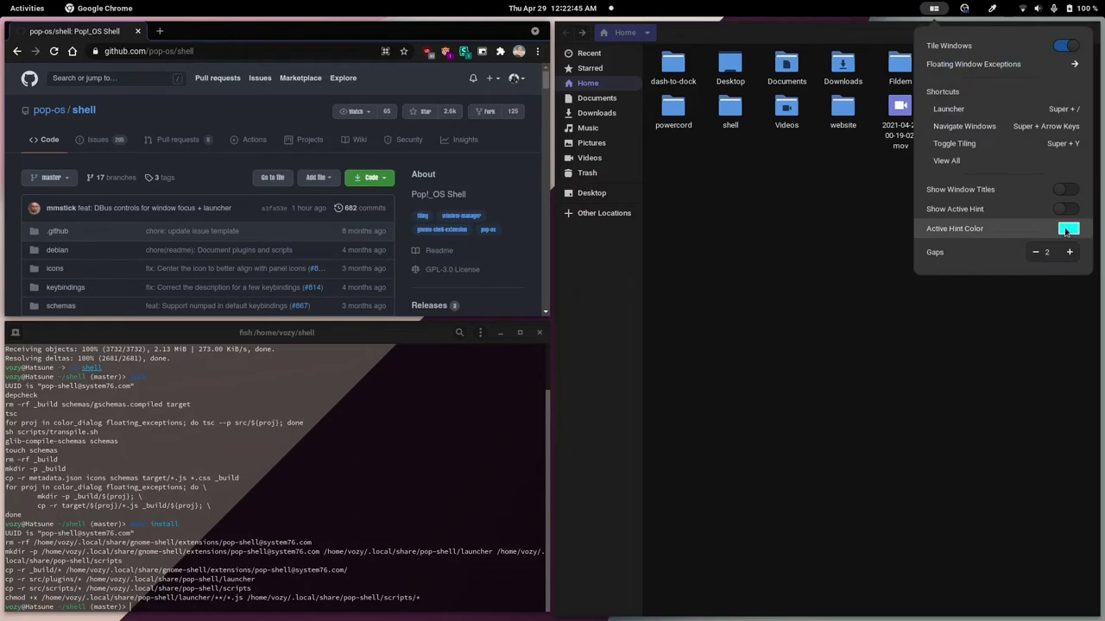
left_click(1068, 211)
left_click(919, 275)
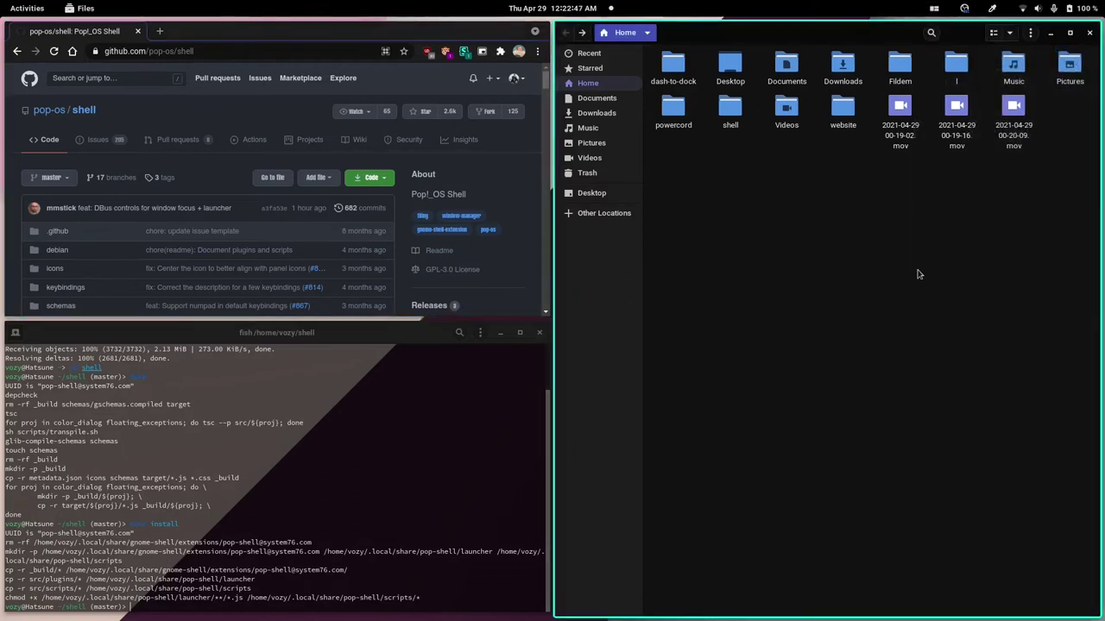
left_click(448, 444)
left_click(301, 31)
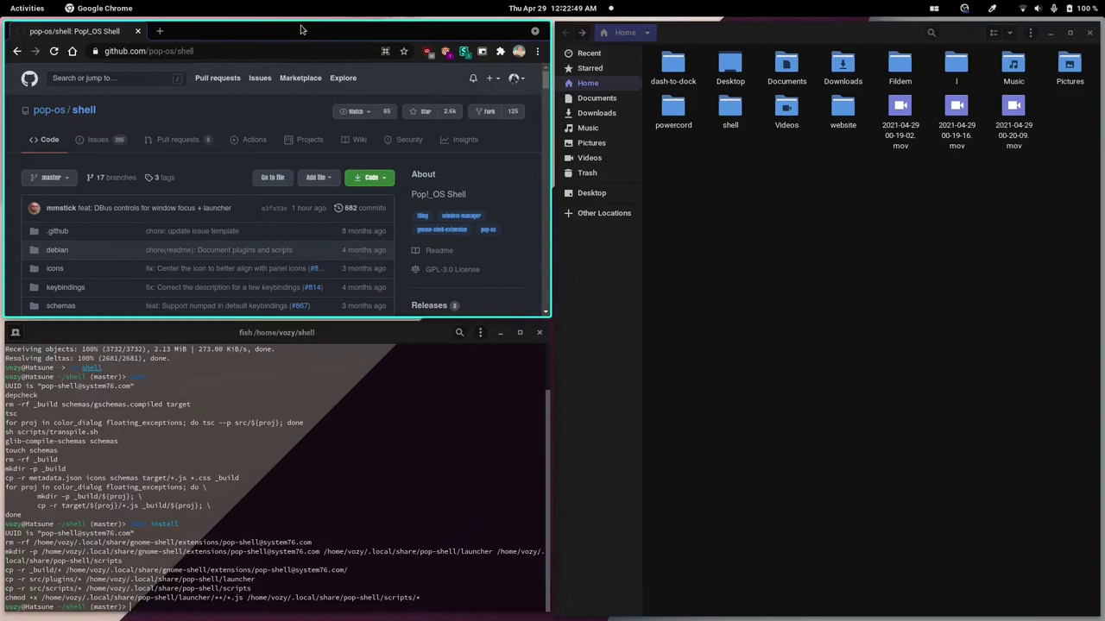
left_click(806, 299)
left_click(934, 8)
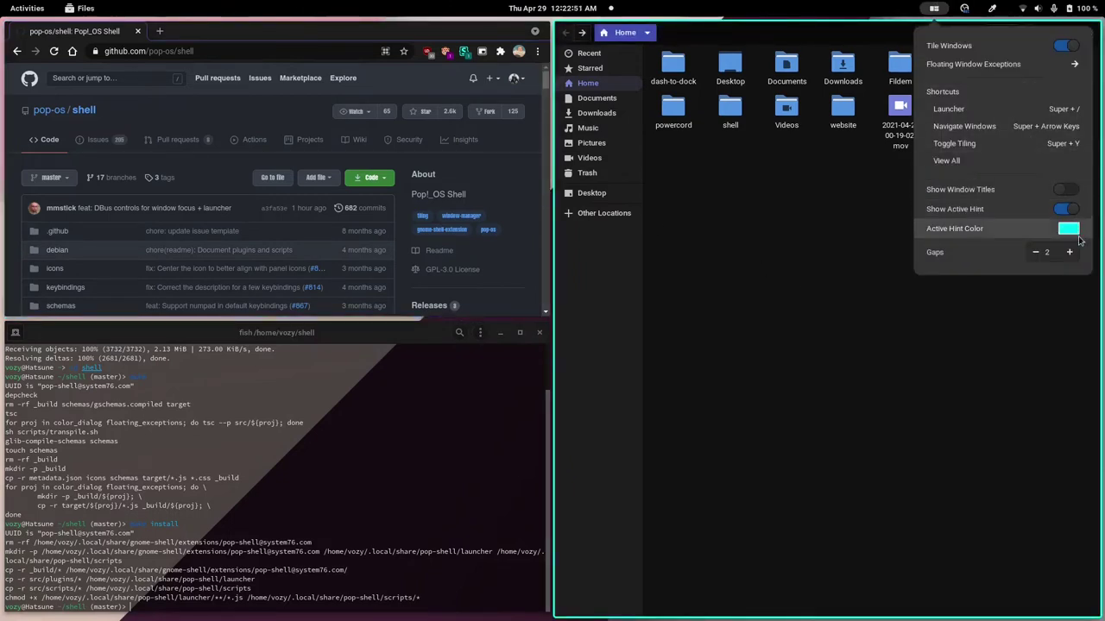
left_click(1067, 209)
left_click(936, 10)
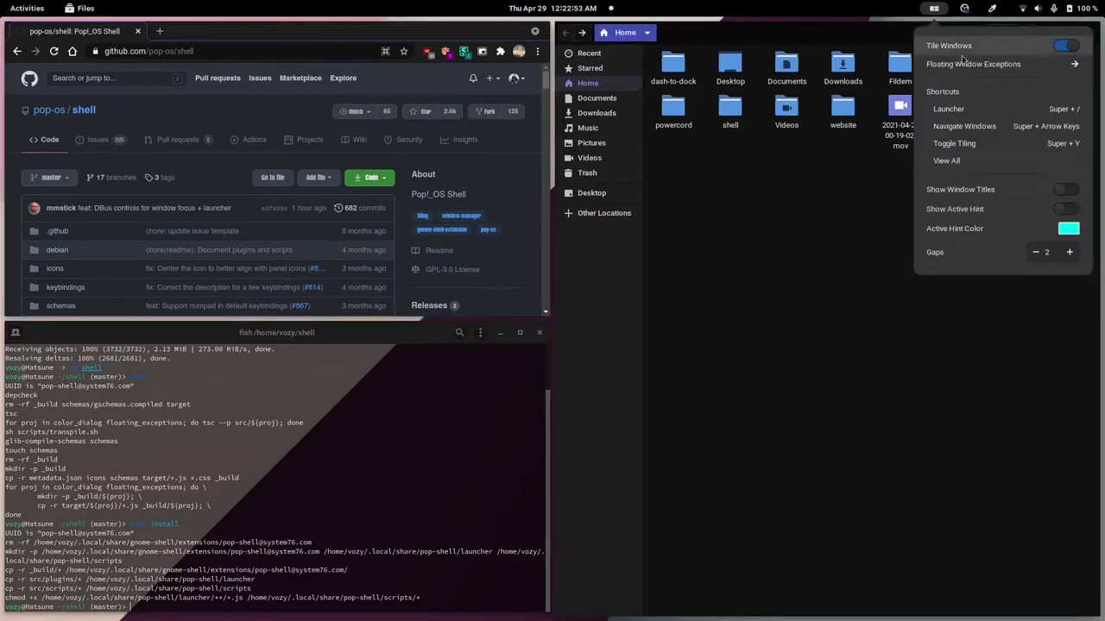
left_click(977, 162)
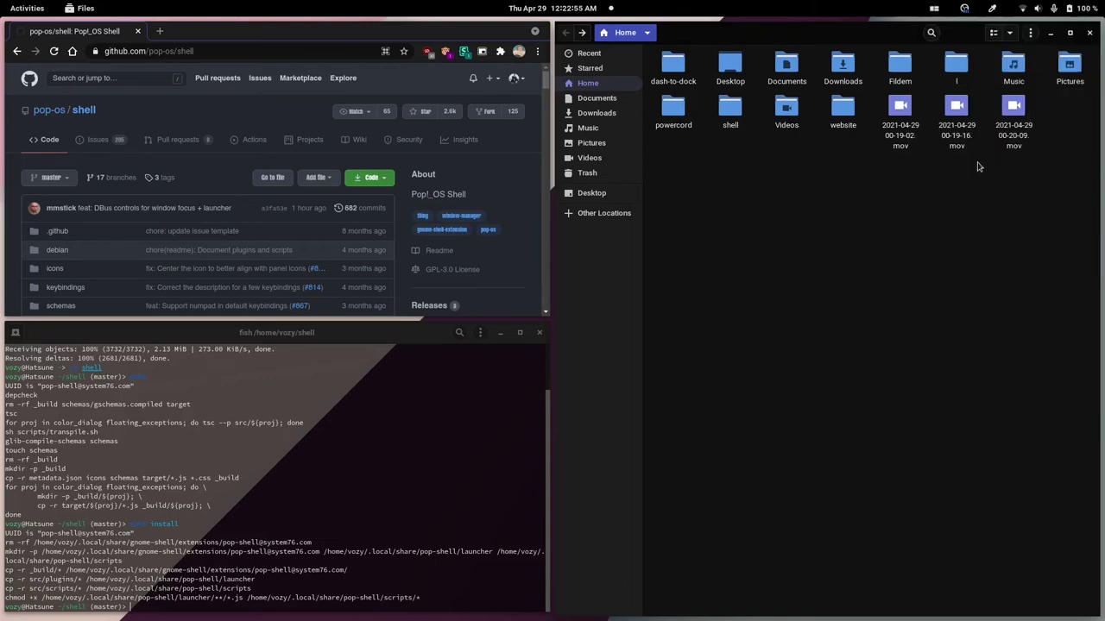
- Close the keyboard shortcuts window from the Activities overview and reopen the Pop Shell menu
scroll(750, 564, "down", 3)
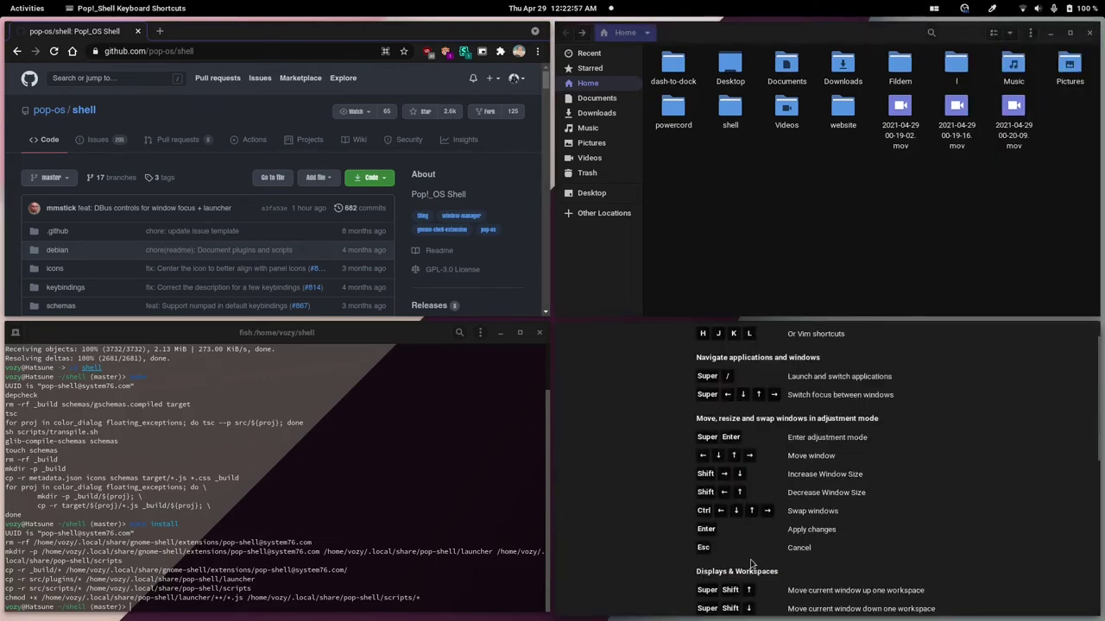
scroll(751, 563, "down", 5)
scroll(730, 560, "up", 2)
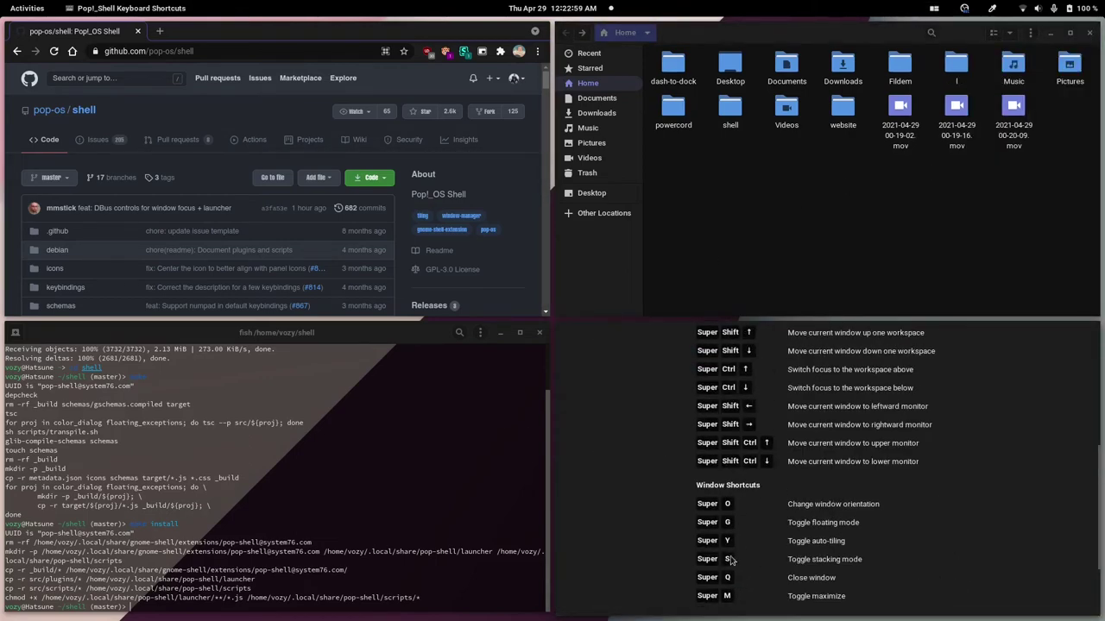
key("super")
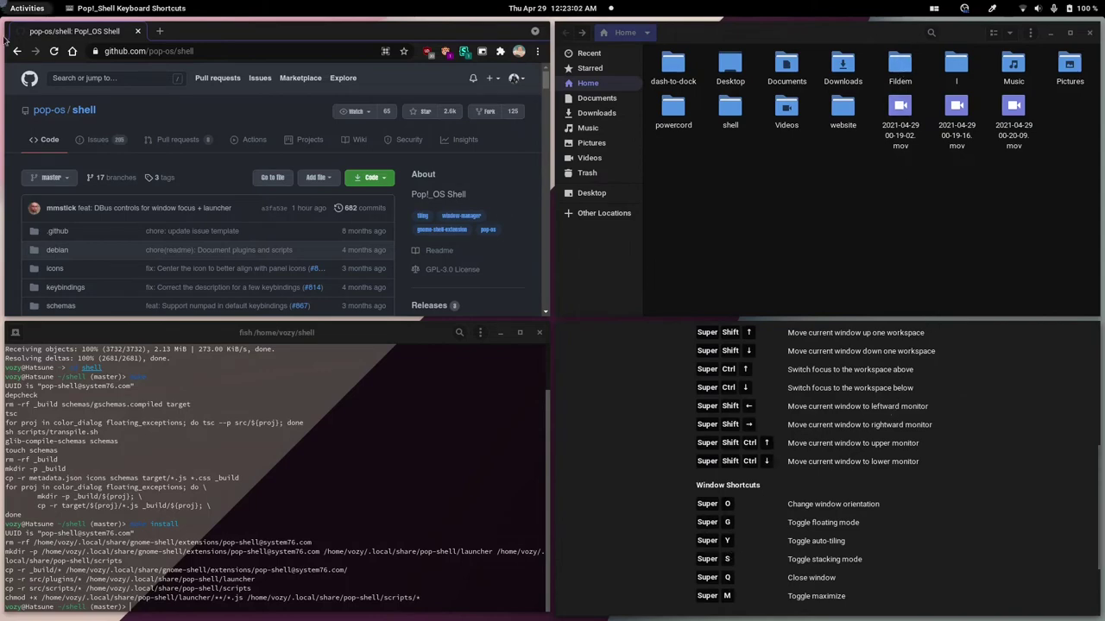
left_click(910, 323)
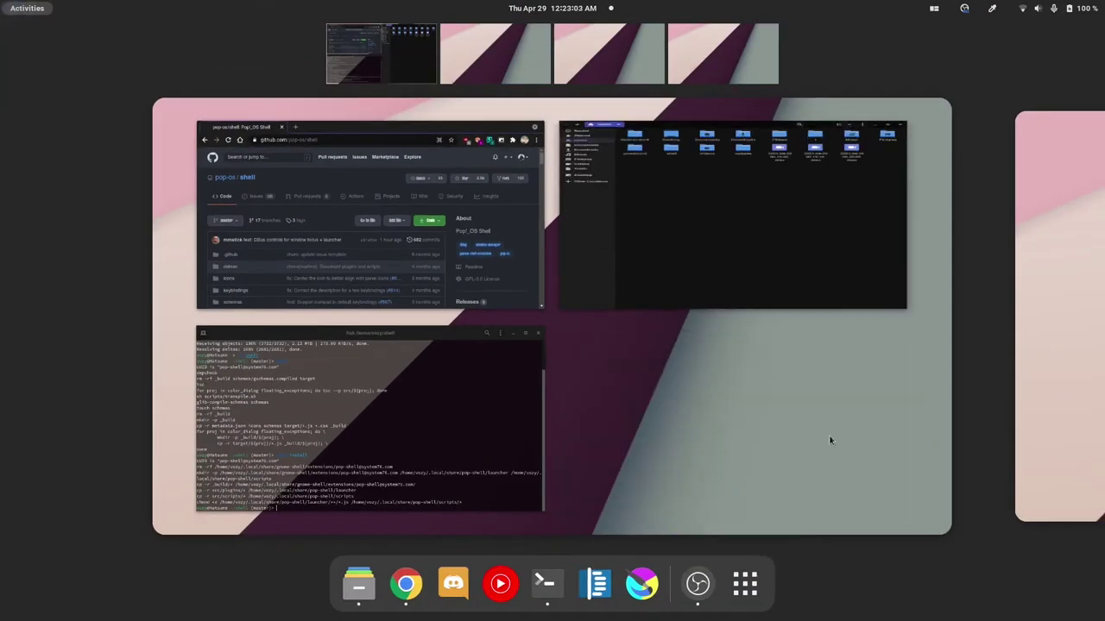
left_click(665, 192)
left_click(934, 7)
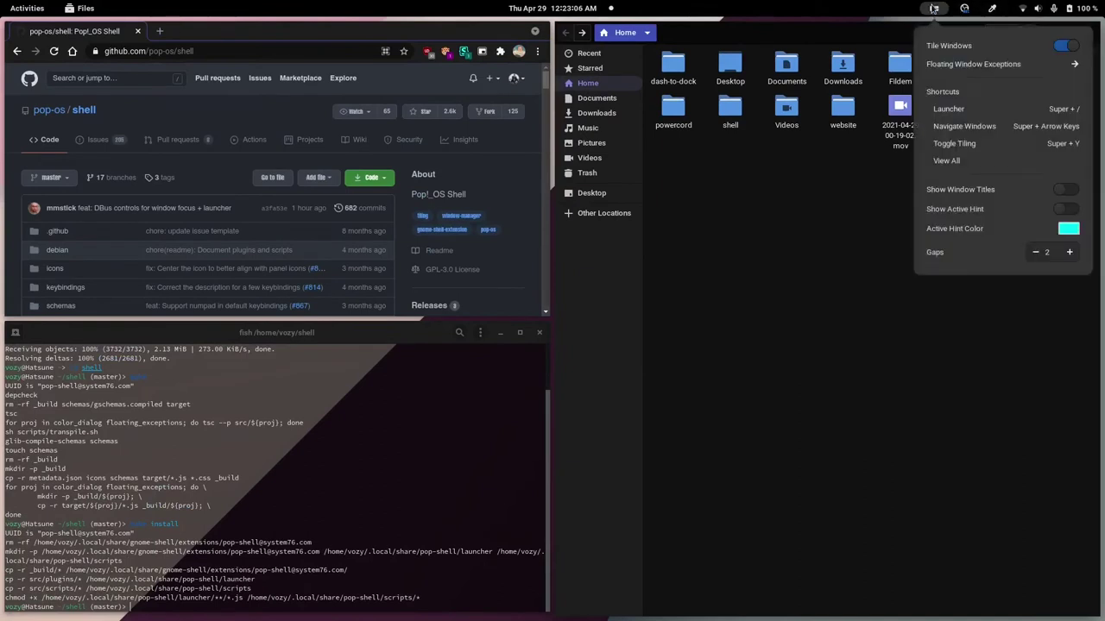
- Widen the window gaps with four + clicks, remove them entirely, then set them back to 2
left_click(1068, 253)
left_click(1067, 252)
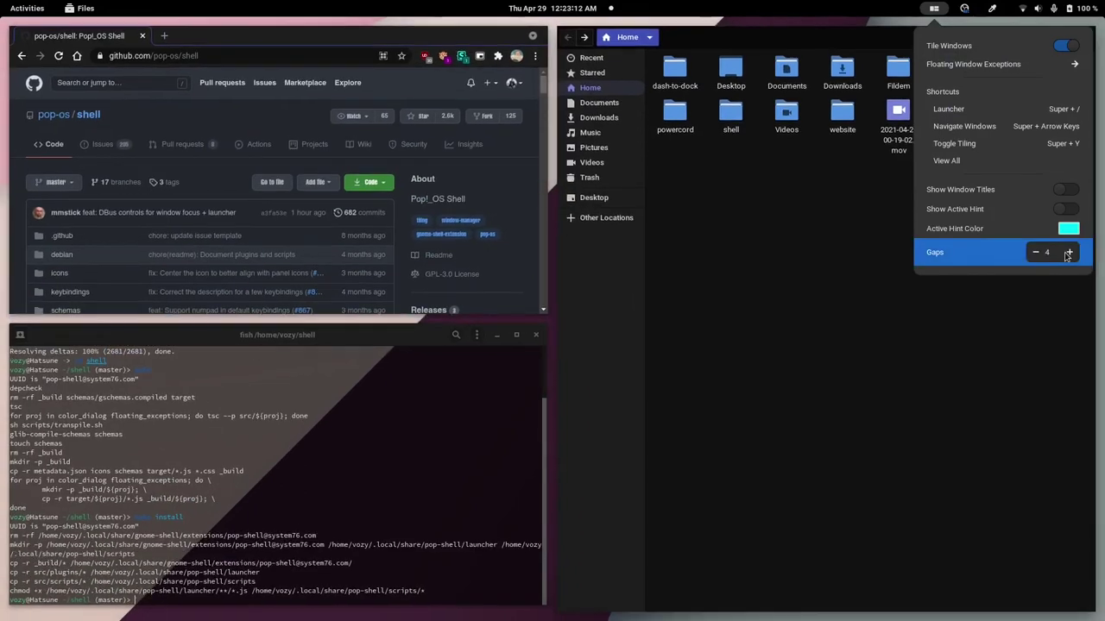
left_click(1067, 252)
left_click(1067, 253)
left_click(1067, 253)
left_click(1068, 253)
left_click(1037, 252)
left_click(1037, 253)
left_click(1037, 253)
left_click(1036, 252)
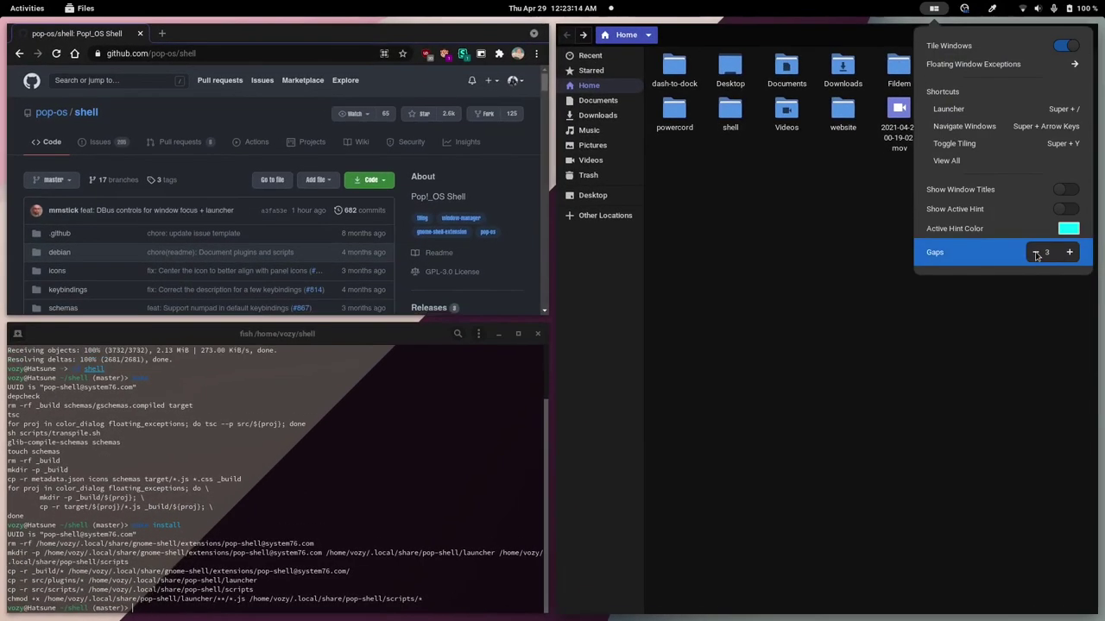
left_click(1037, 253)
left_click(1036, 253)
left_click(1036, 253)
left_click(1036, 253)
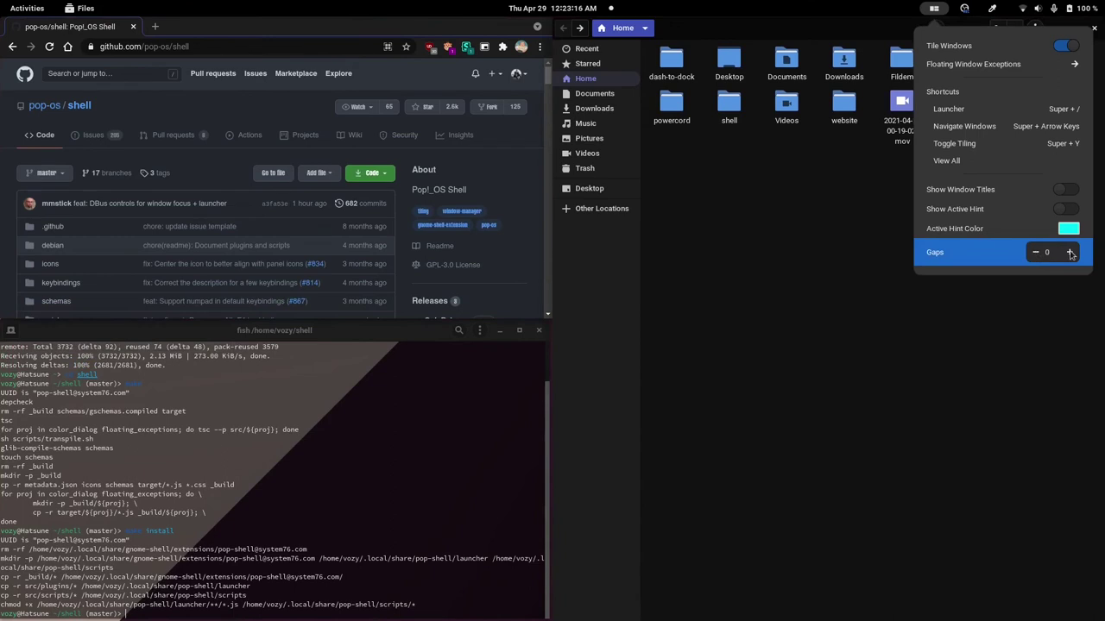
left_click(1069, 253)
left_click(1069, 253)
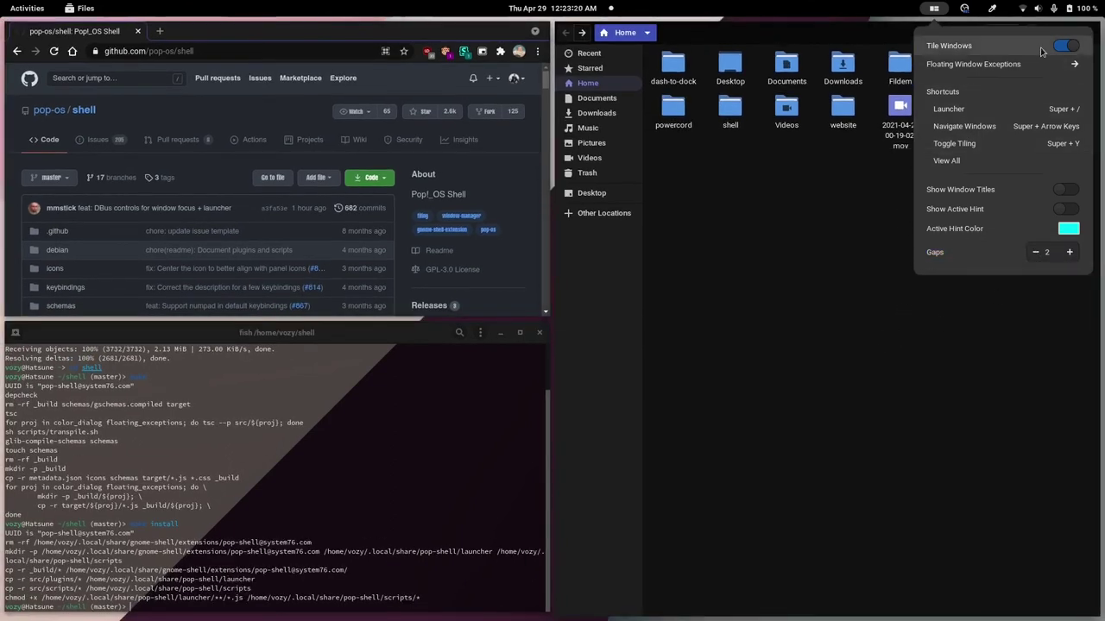
left_click(980, 69)
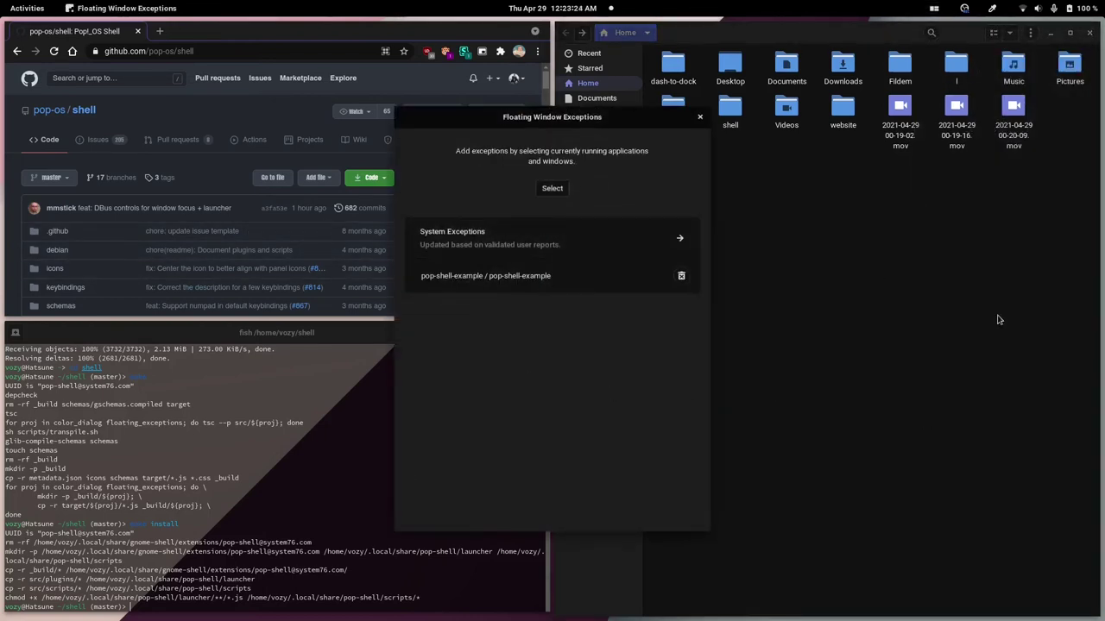
left_click(699, 118)
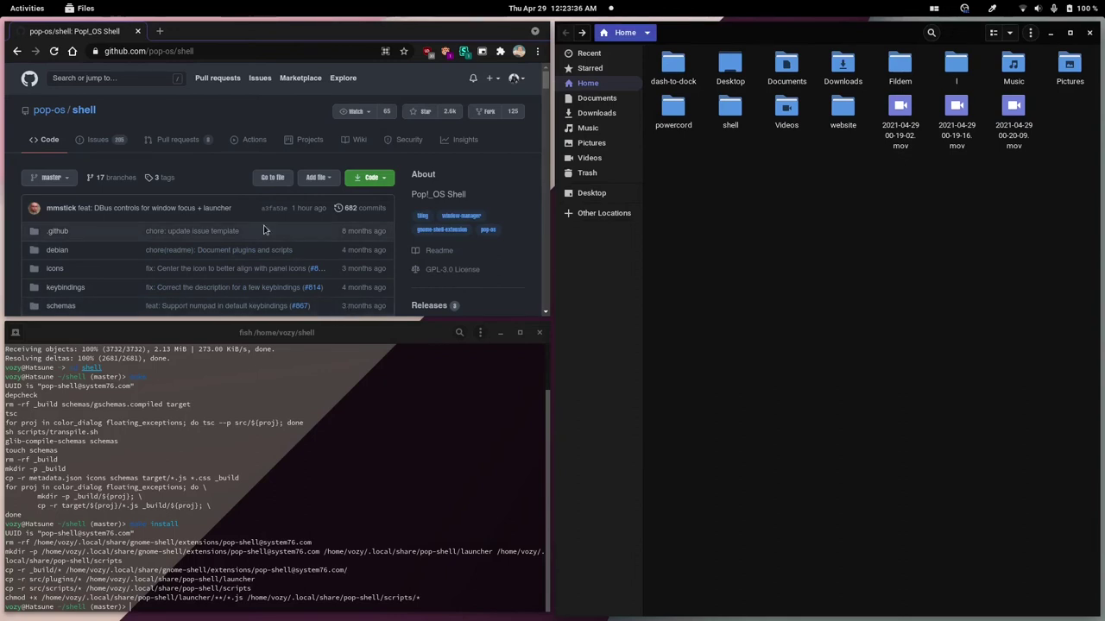
- Scroll the pop-os/shell page down to the Contributors section, then open and dismiss Activities
scroll(242, 276, "down", 3)
scroll(221, 287, "down", 2)
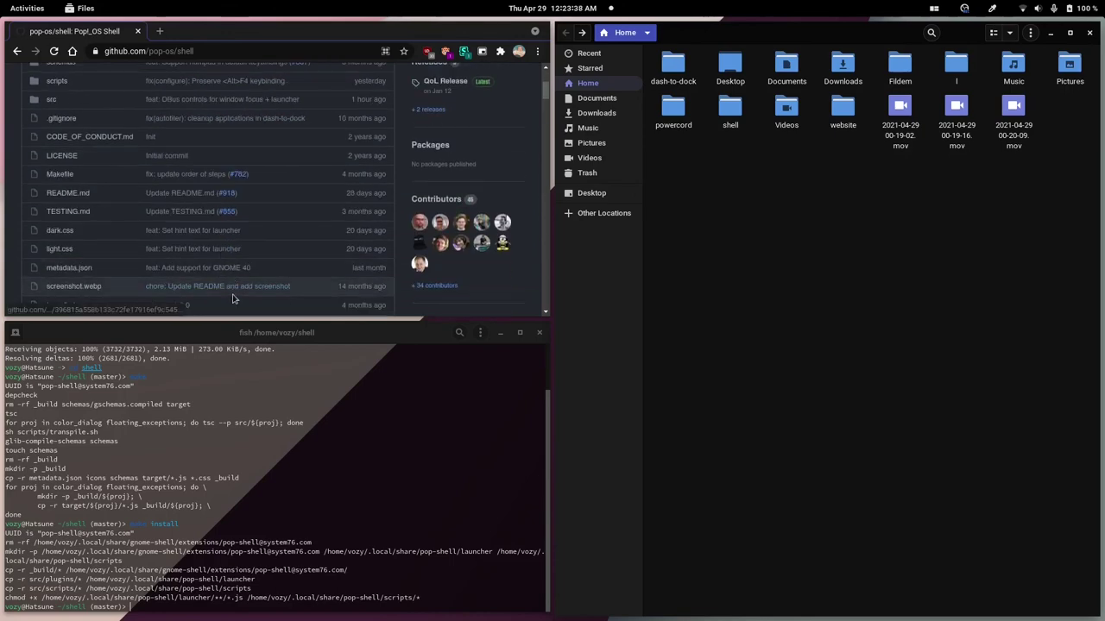
mouse_move(1, 2)
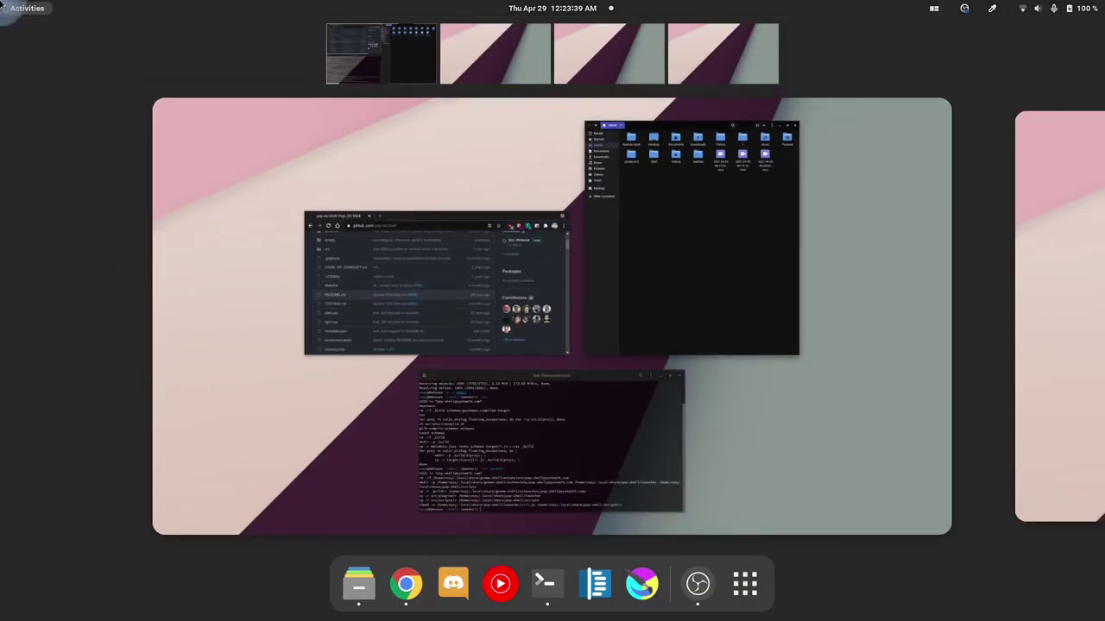
left_click(183, 295)
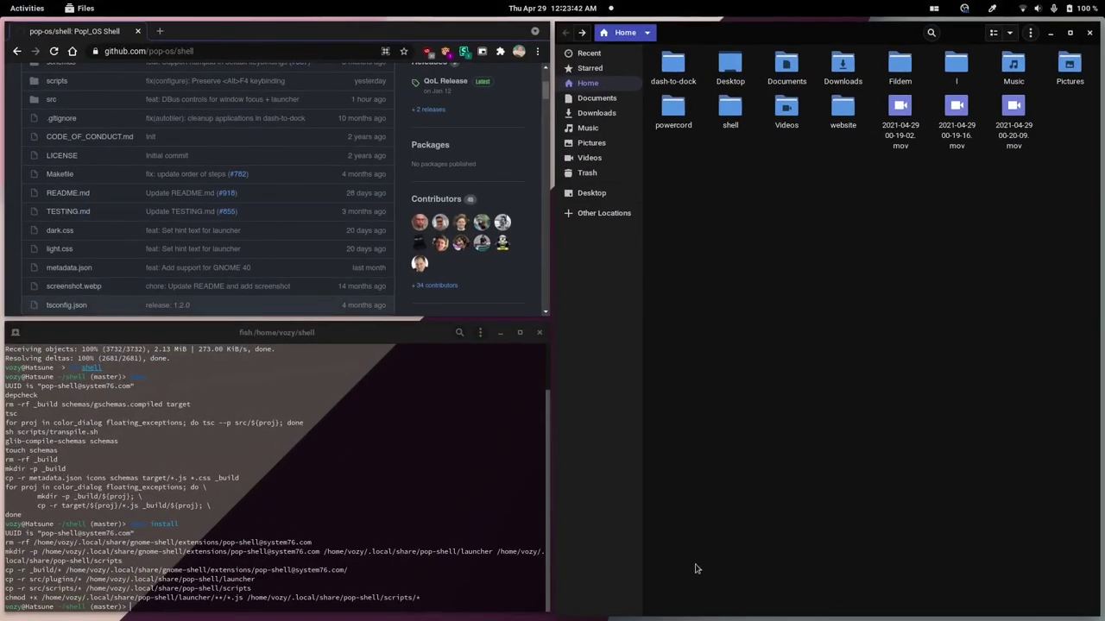